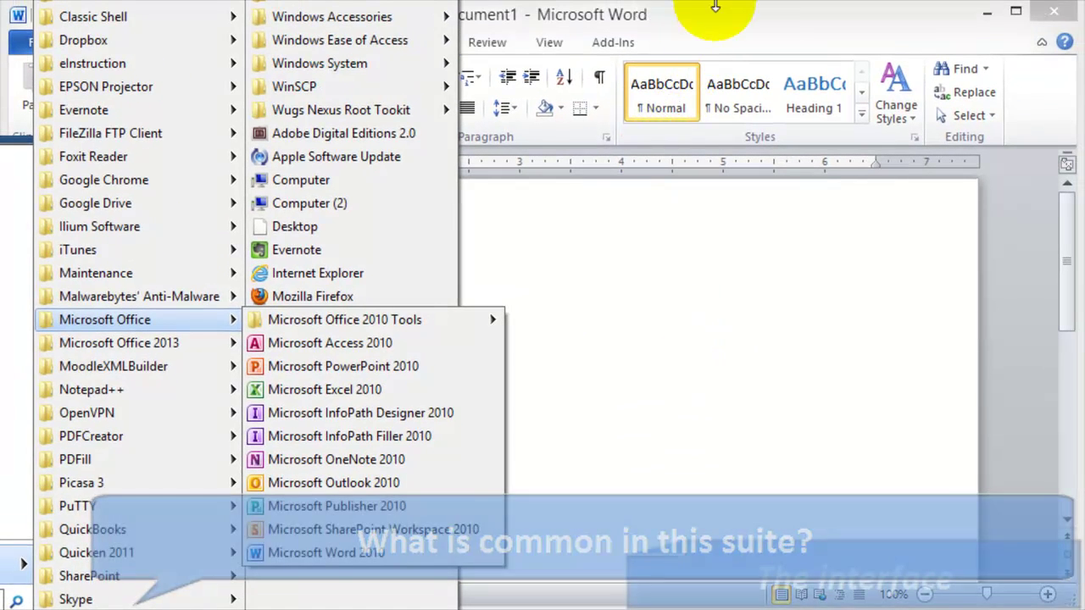
Step: Close the Start menu and briefly open and close Word's File backstage view
click(712, 29)
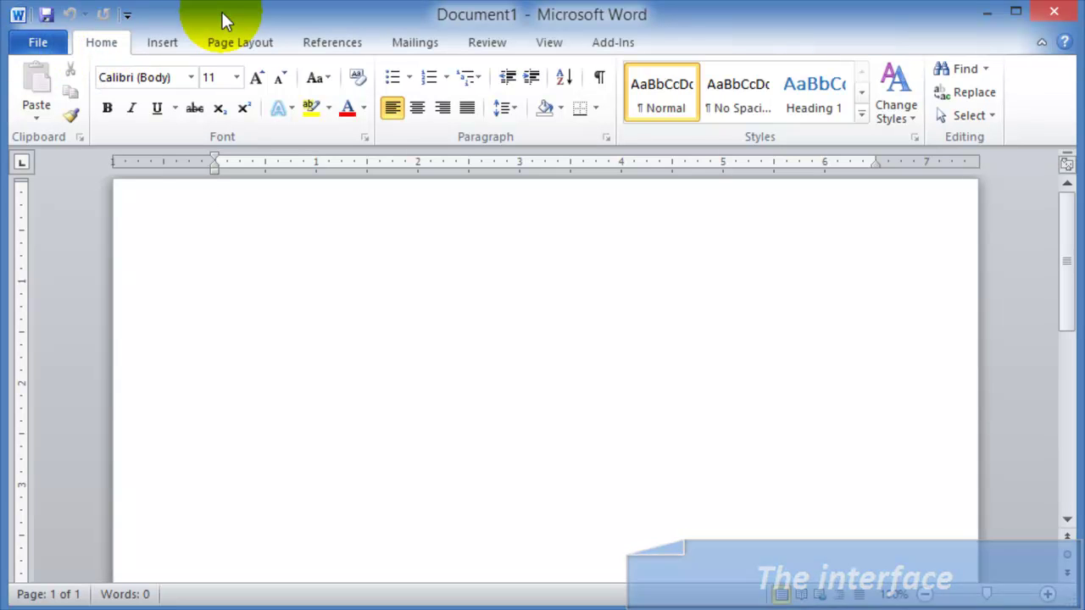
click(38, 42)
click(44, 47)
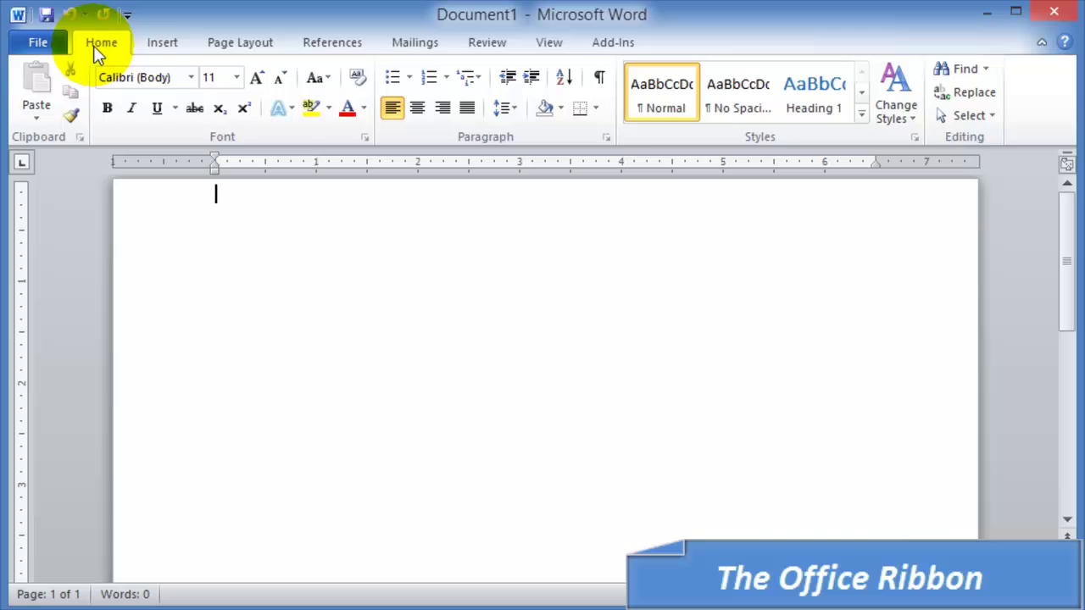
Step: Browse the Insert, Page Layout, References and Mailings tabs, ending on the Review tab
click(155, 46)
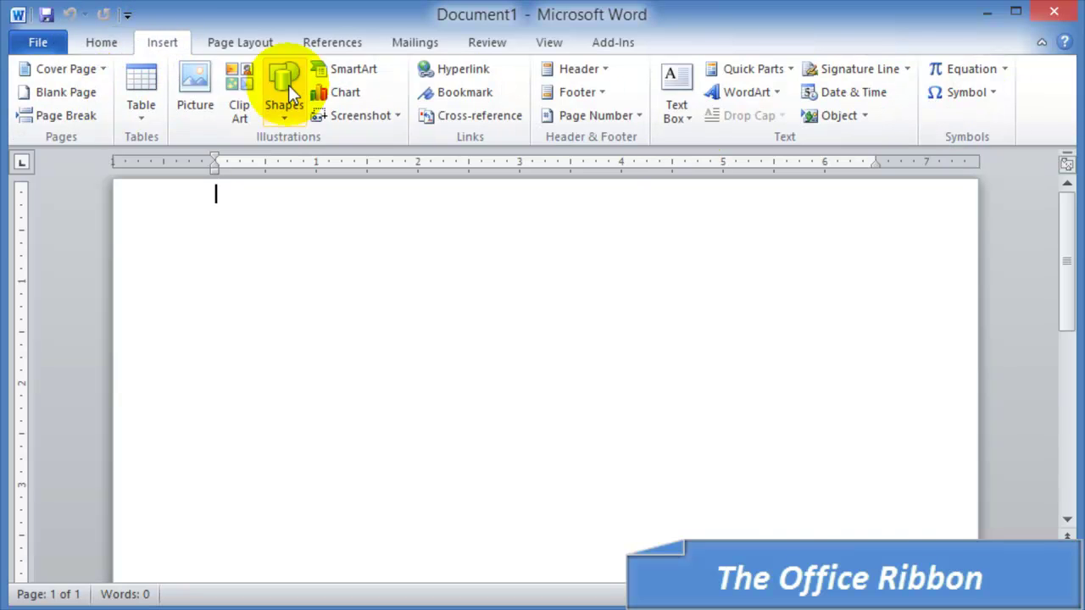
click(250, 44)
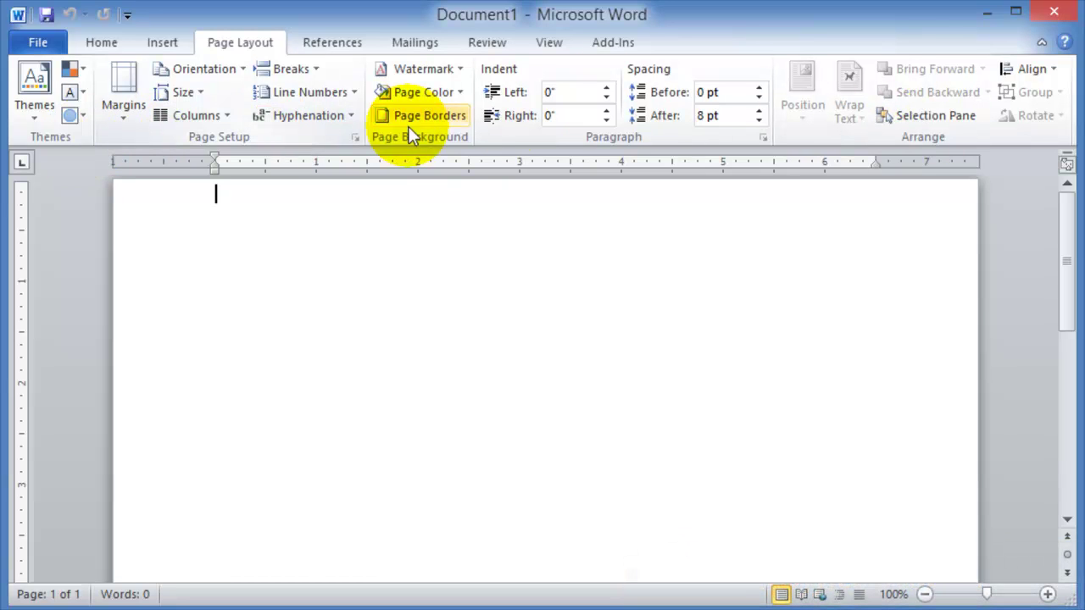
click(348, 47)
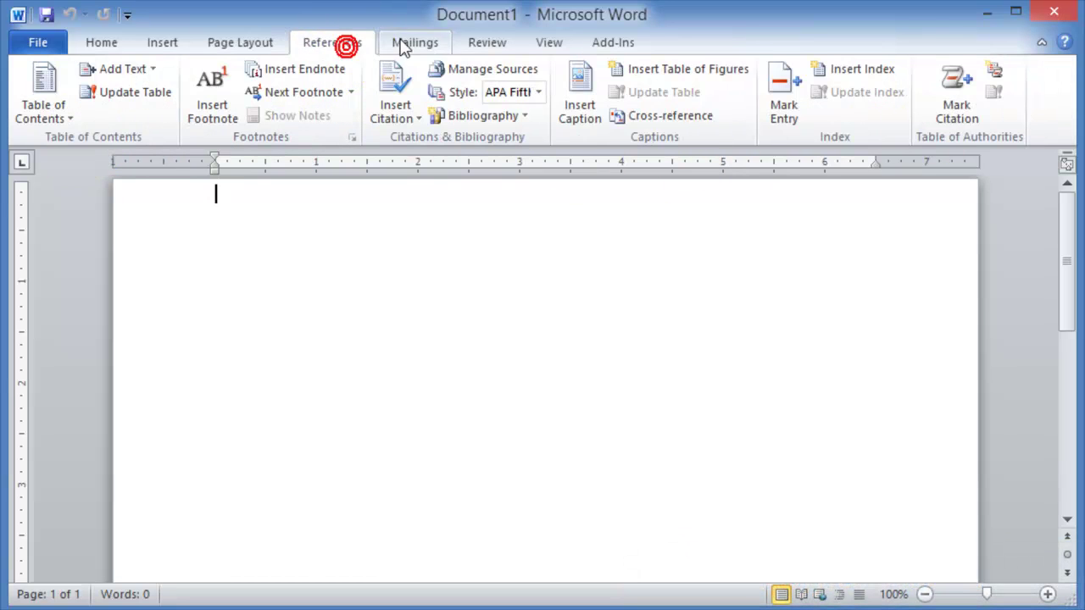
click(415, 44)
click(479, 43)
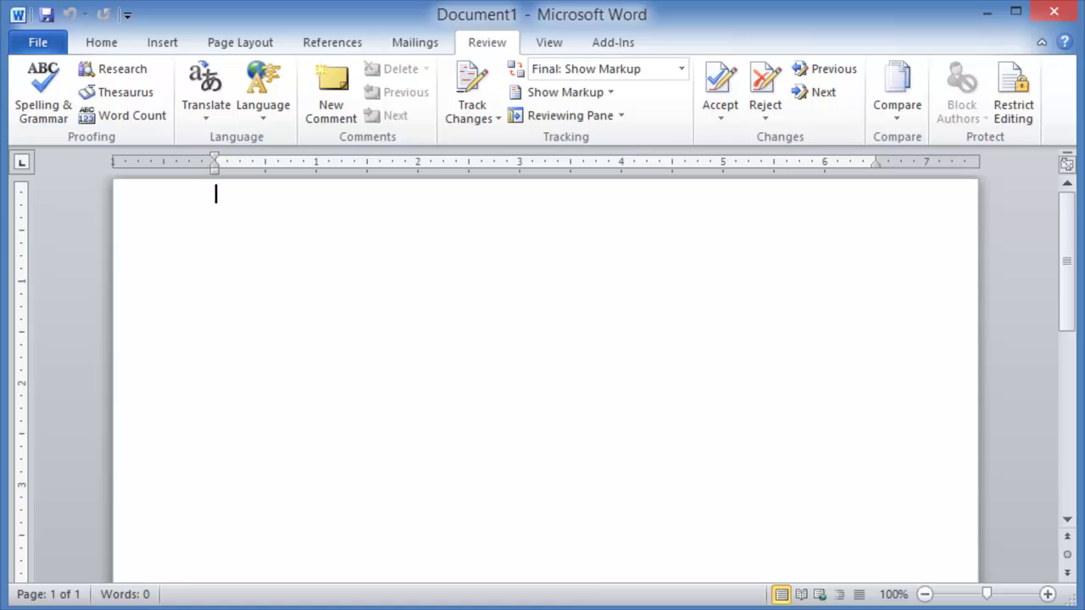
mouse_move(461, 609)
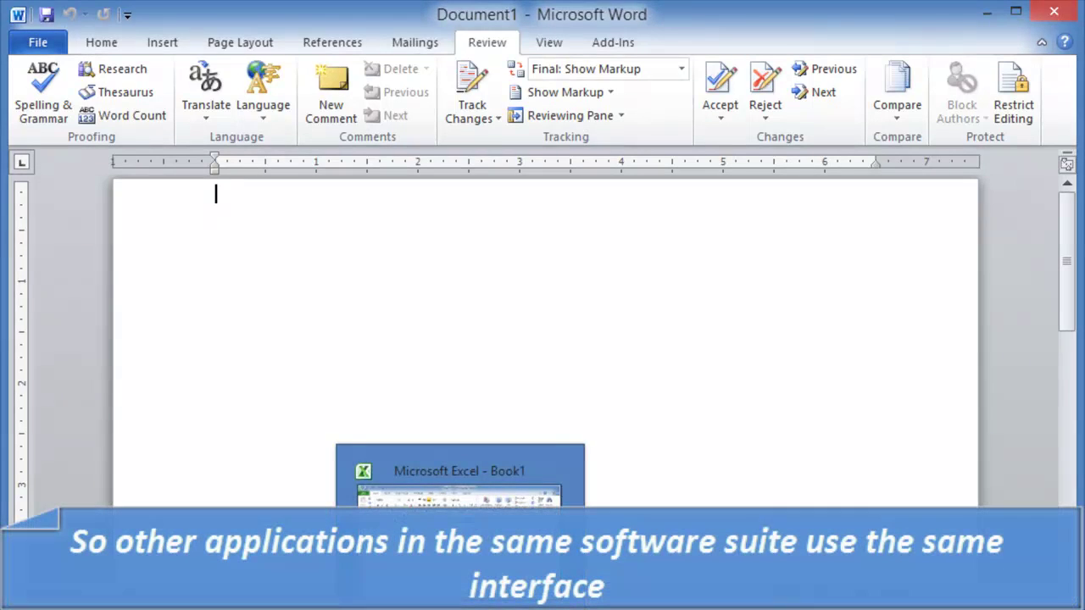
Step: Switch to Excel's Book1 and browse its Insert, Page Layout, Formulas and View tabs
click(460, 604)
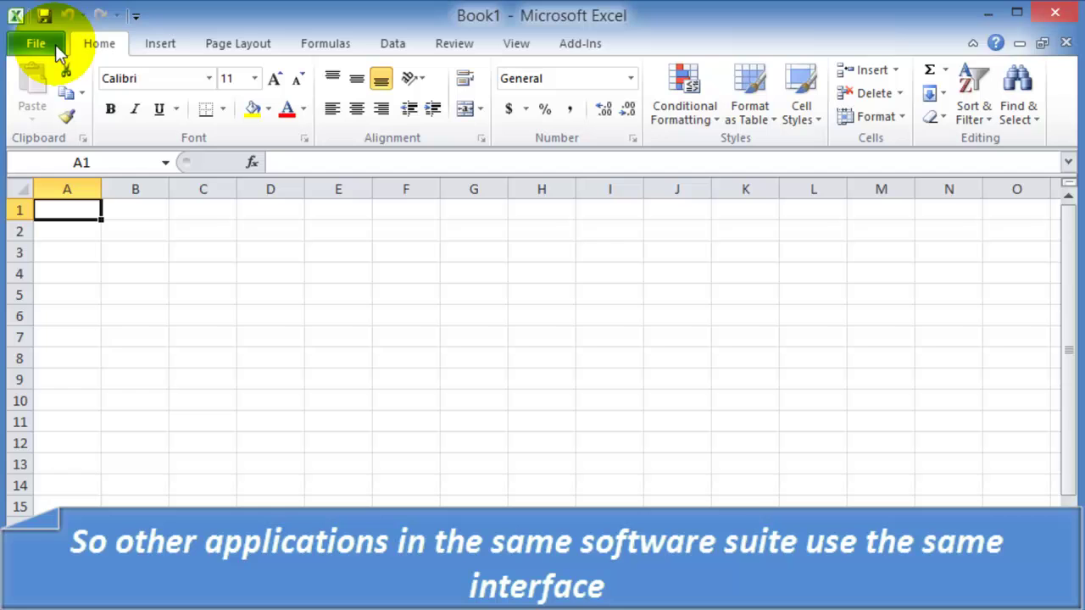
click(149, 46)
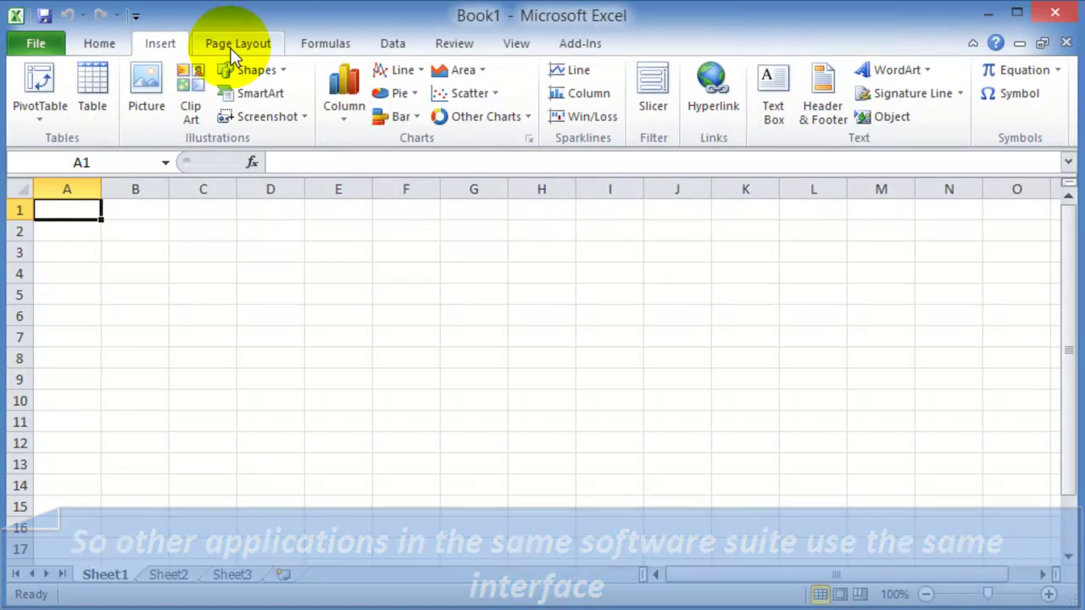
click(230, 49)
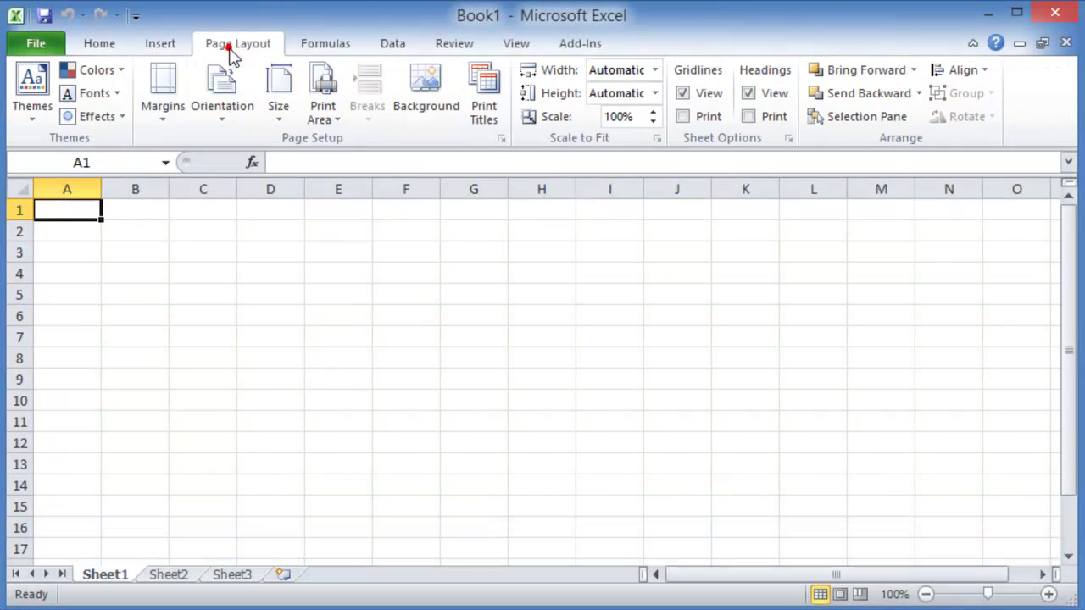
click(346, 44)
click(516, 43)
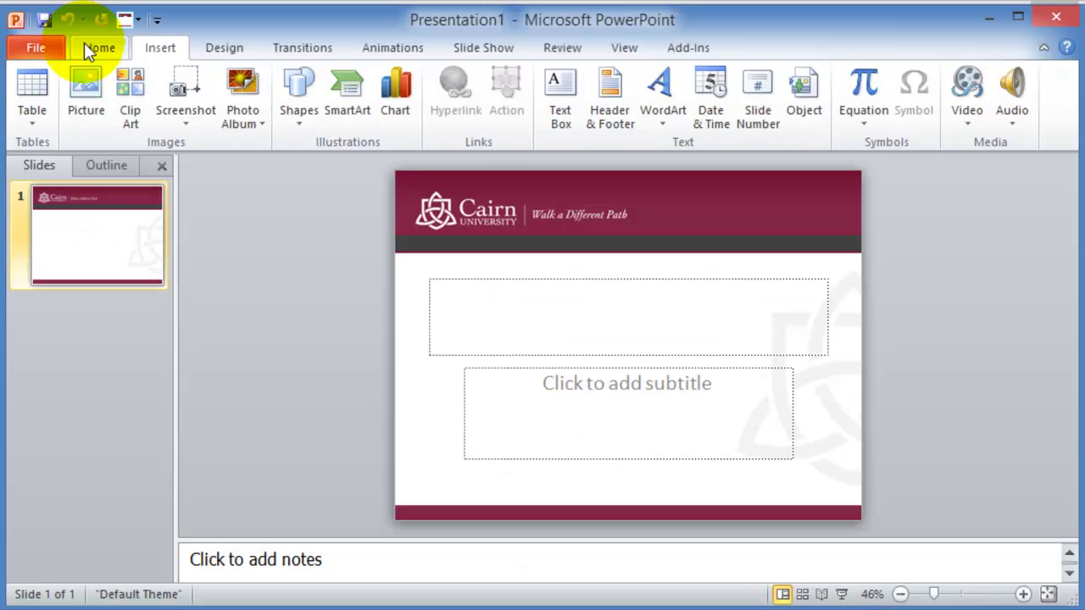
Step: Browse PowerPoint's Home, Insert, Design and Slide Show tabs, then switch to Access
click(96, 47)
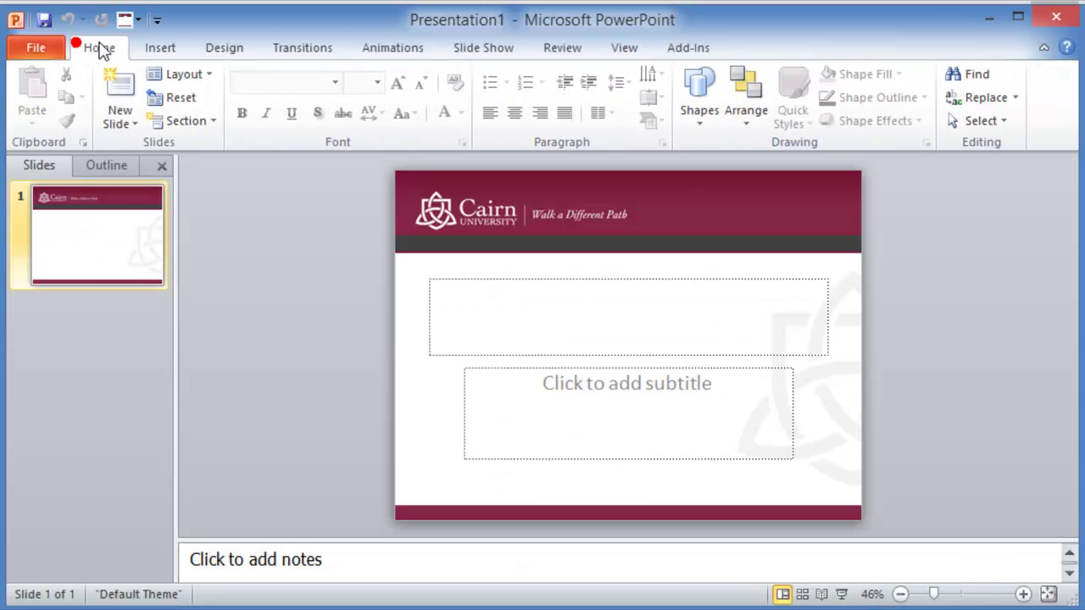
click(150, 51)
click(221, 48)
click(483, 48)
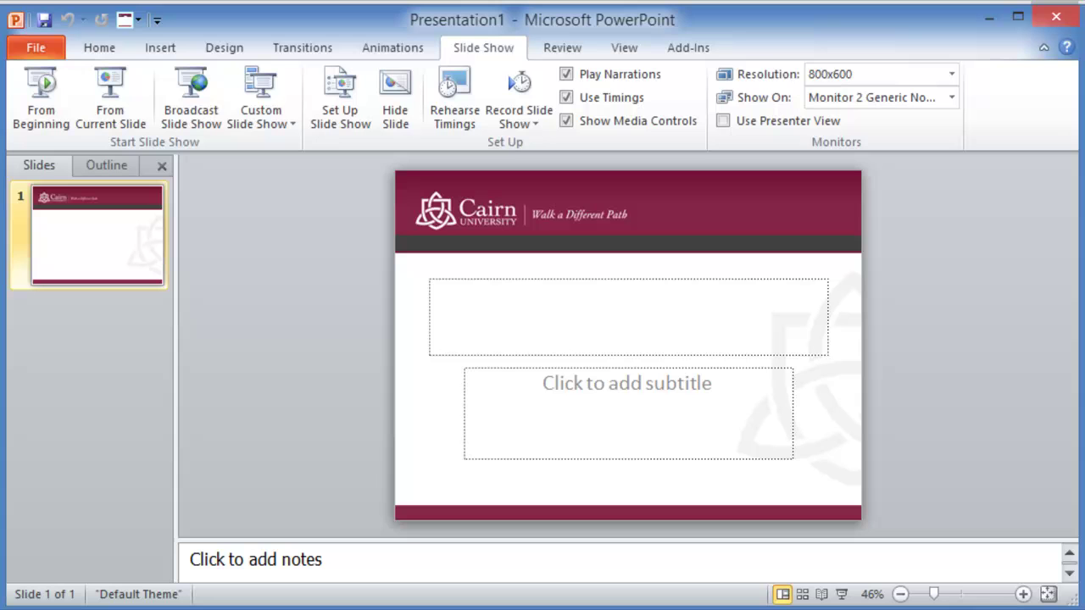
click(491, 551)
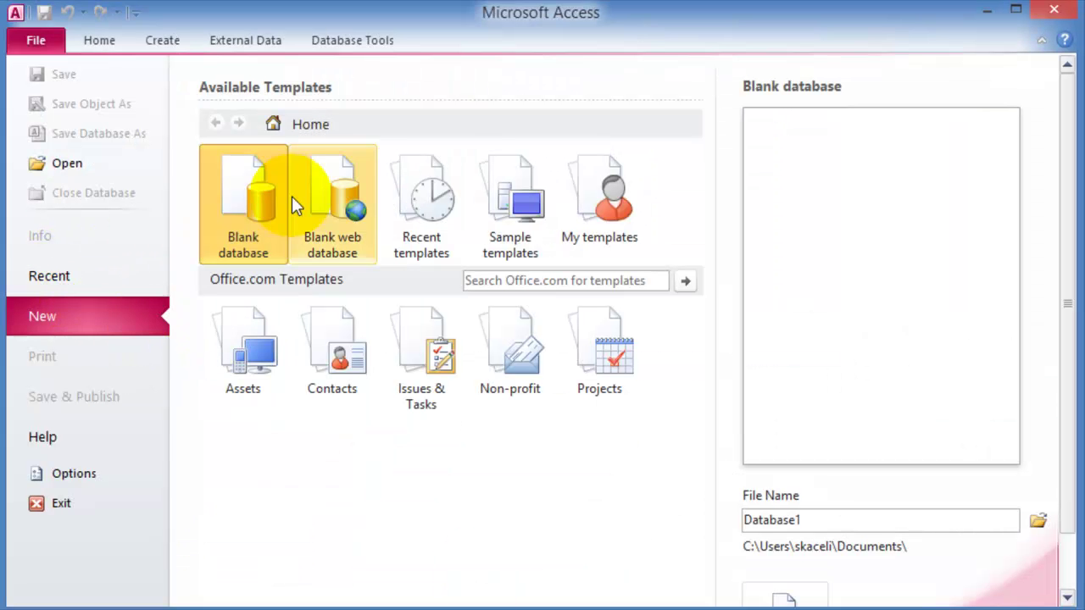
Step: Create blank Database1, browse its Create and External Data tabs, then minimize Access and PowerPoint
double_click(265, 198)
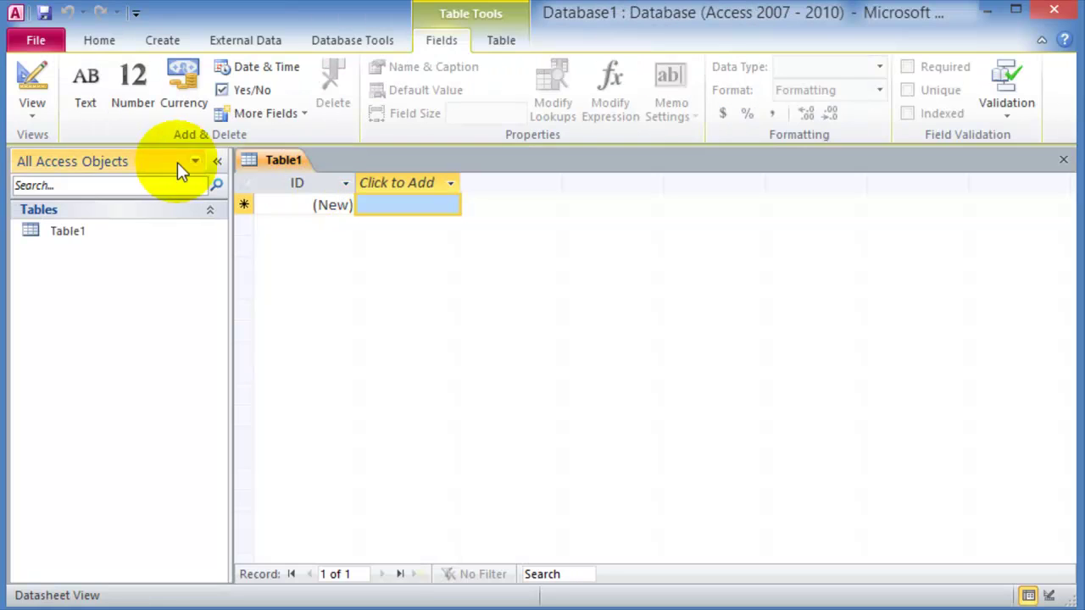
click(98, 41)
click(163, 42)
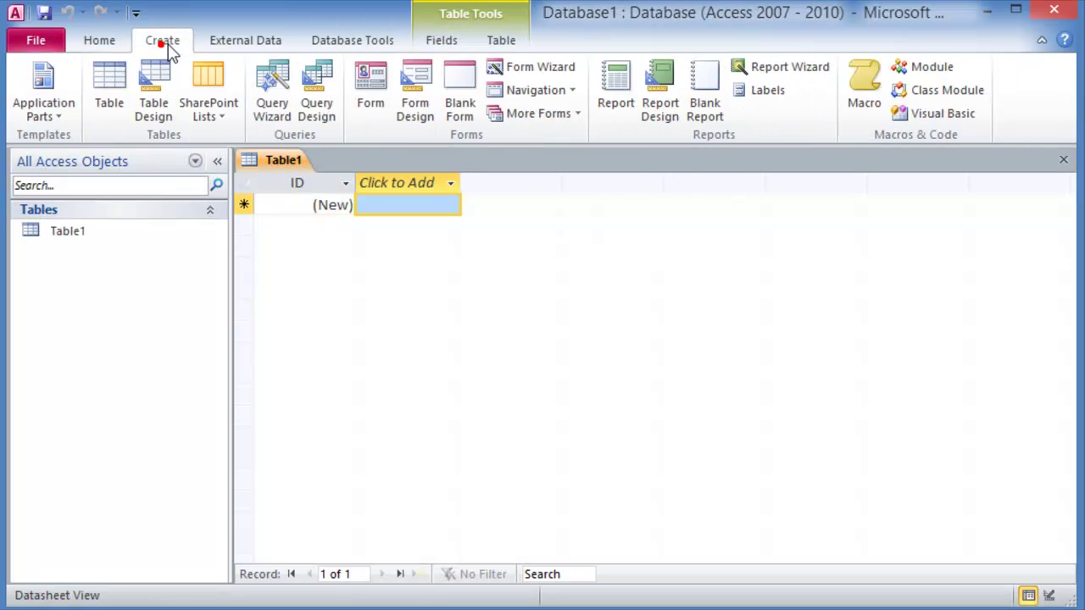
click(259, 41)
click(101, 39)
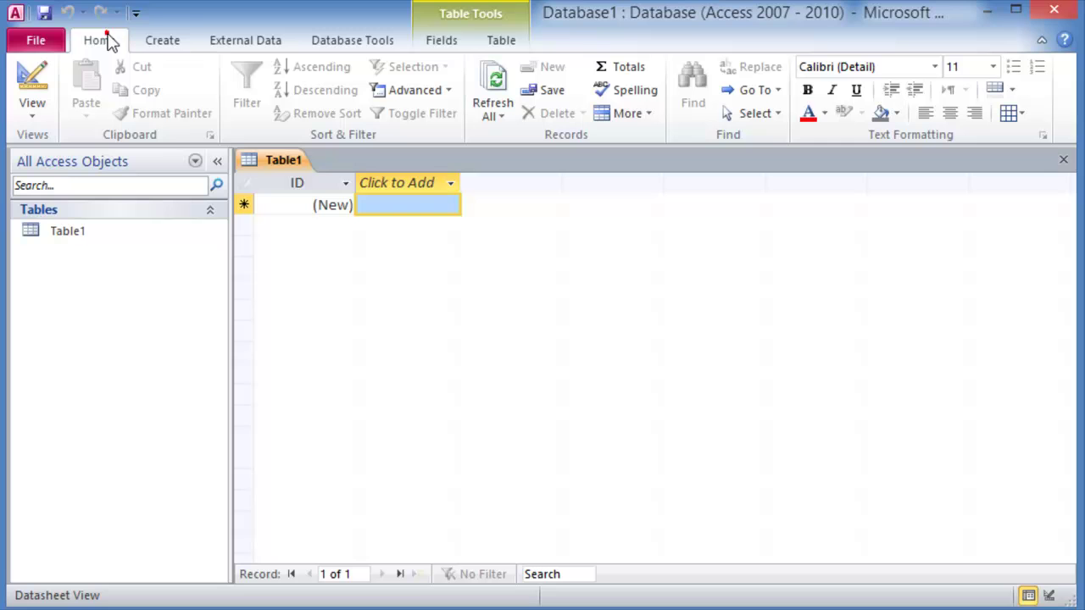
click(986, 12)
click(989, 14)
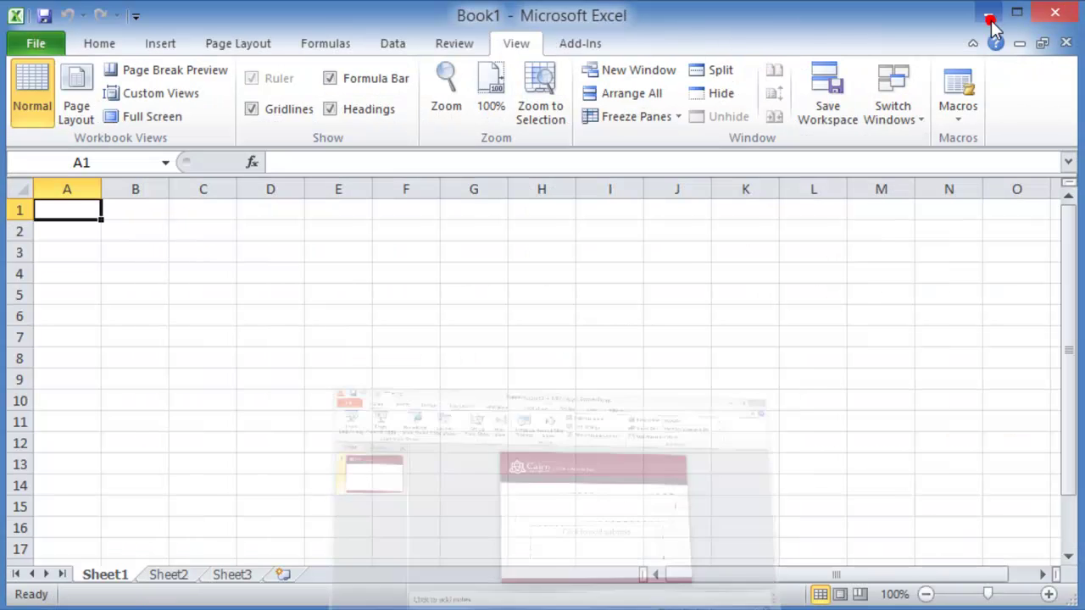
Step: Minimize Excel to bring Word back and show its Home tab commands
click(988, 14)
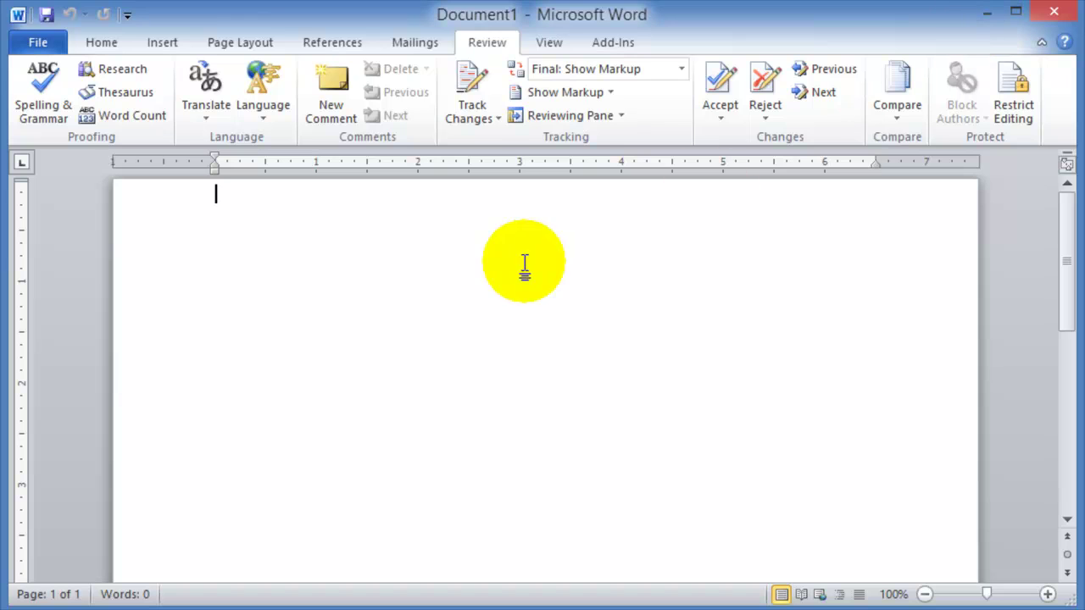
click(109, 39)
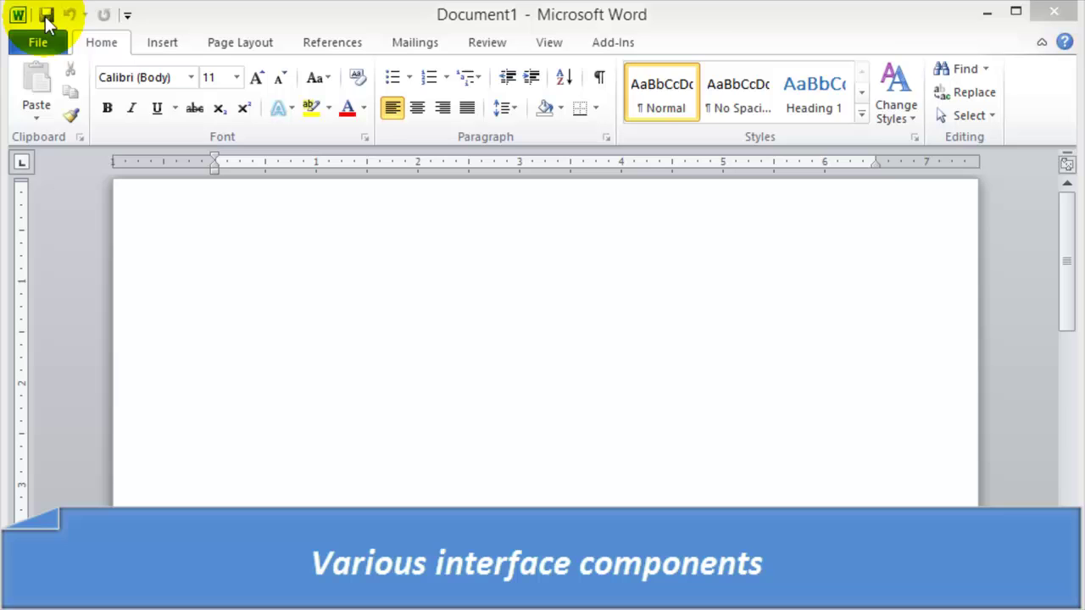
Step: Add the Insert tab's Picture command to the Quick Access Toolbar
click(128, 17)
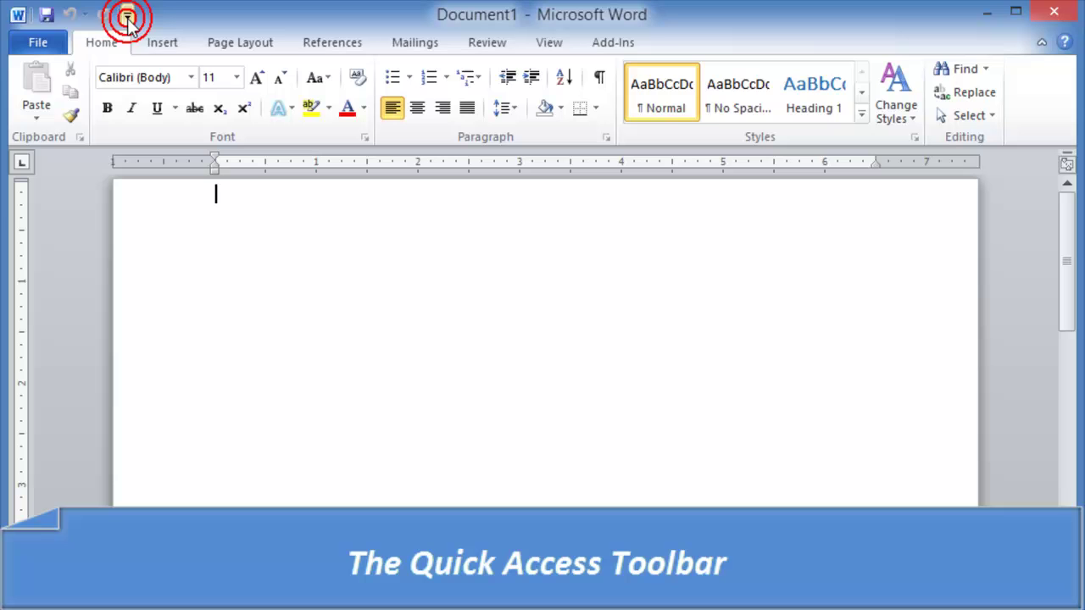
click(243, 241)
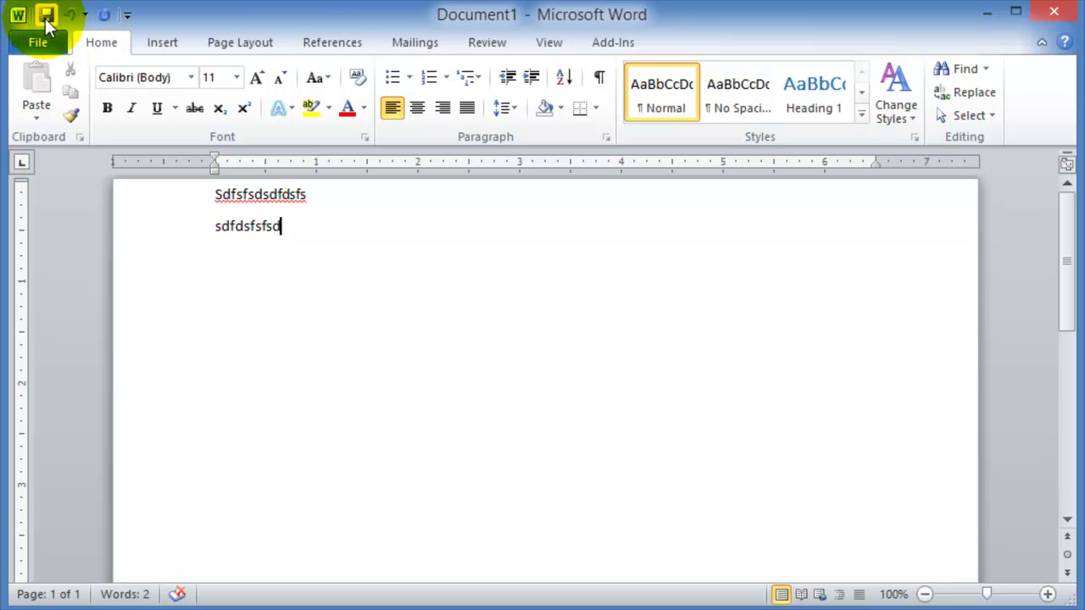
click(166, 53)
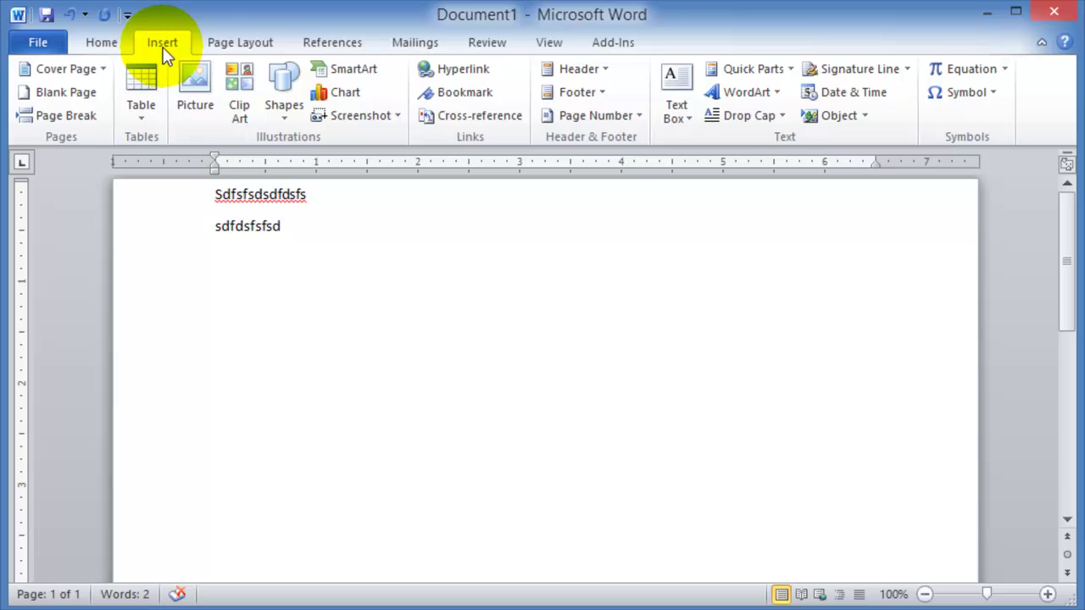
right_click(200, 108)
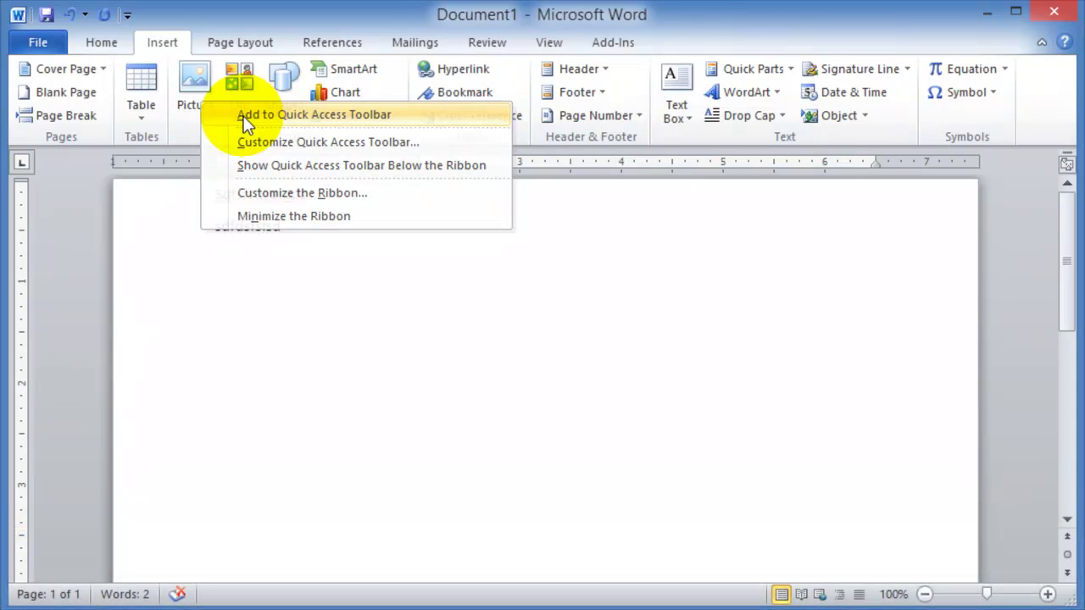
click(244, 119)
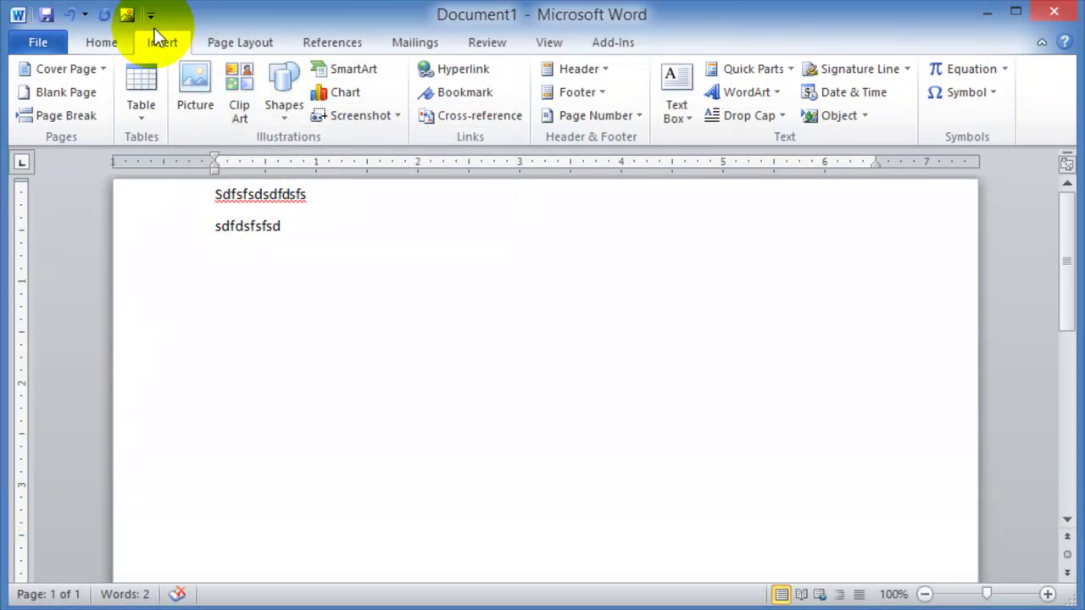
Step: Pin the Page Layout tab's Margins command to the Quick Access Toolbar as well
click(103, 45)
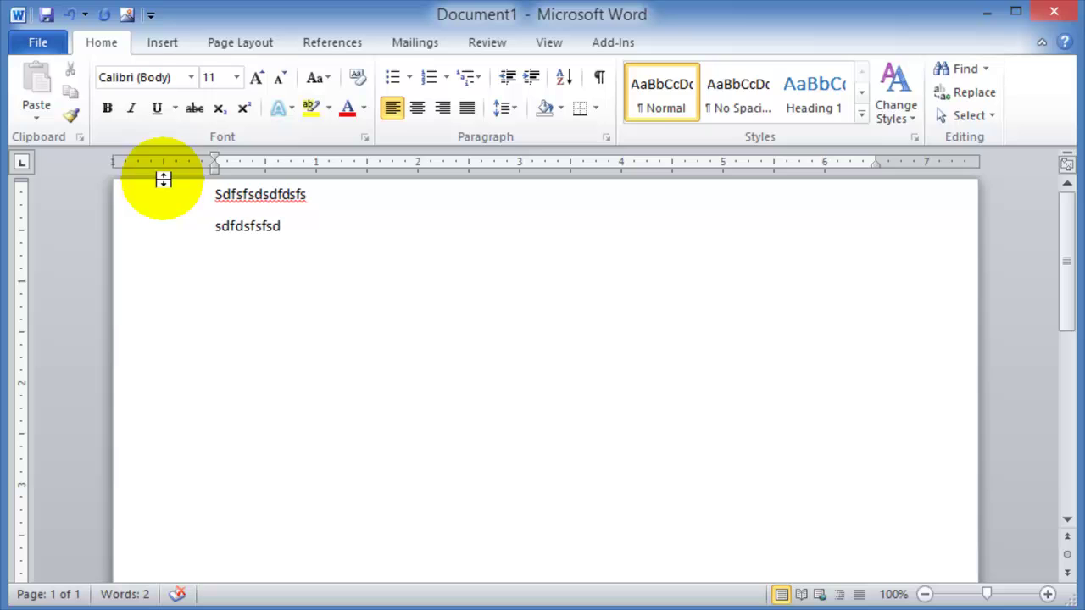
click(228, 46)
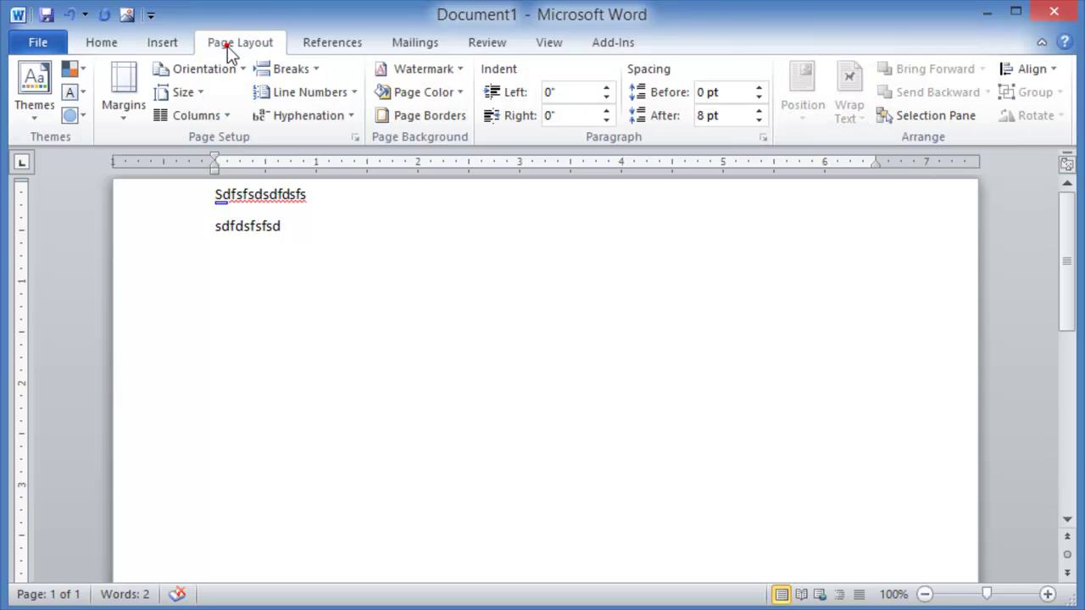
right_click(134, 98)
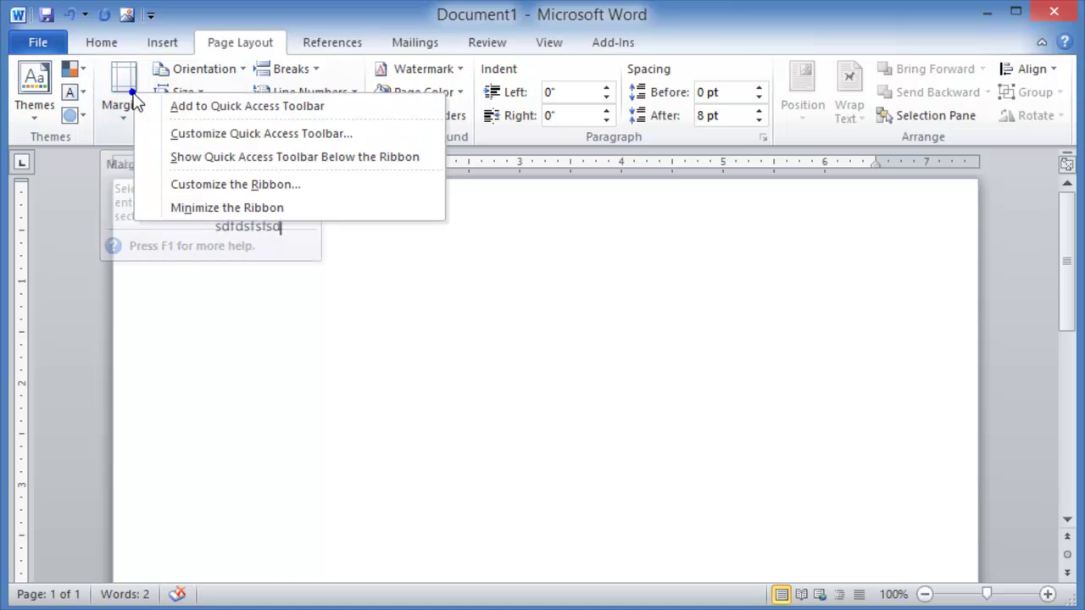
click(212, 106)
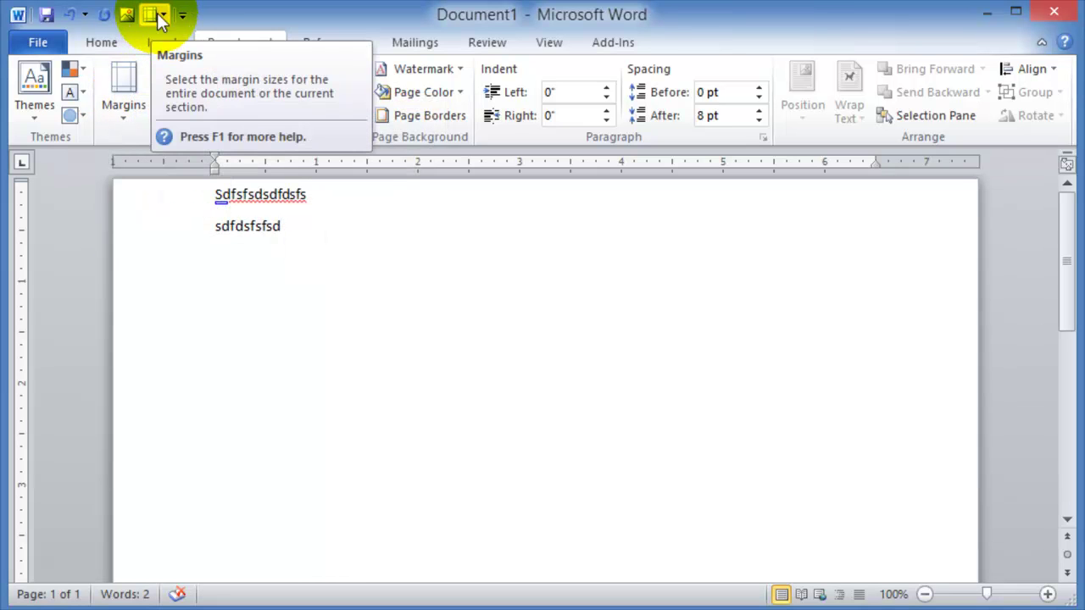
key(Left)
key(Left)
key(Left)
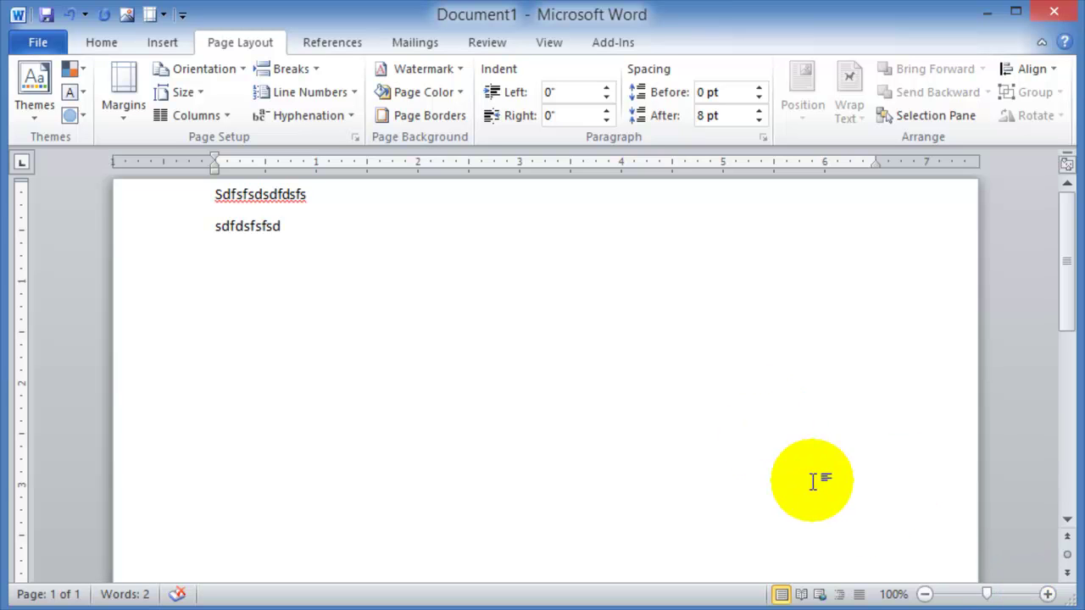
Step: Zoom the page in to 130%, then back out to 100% with the Home tab showing
click(1046, 594)
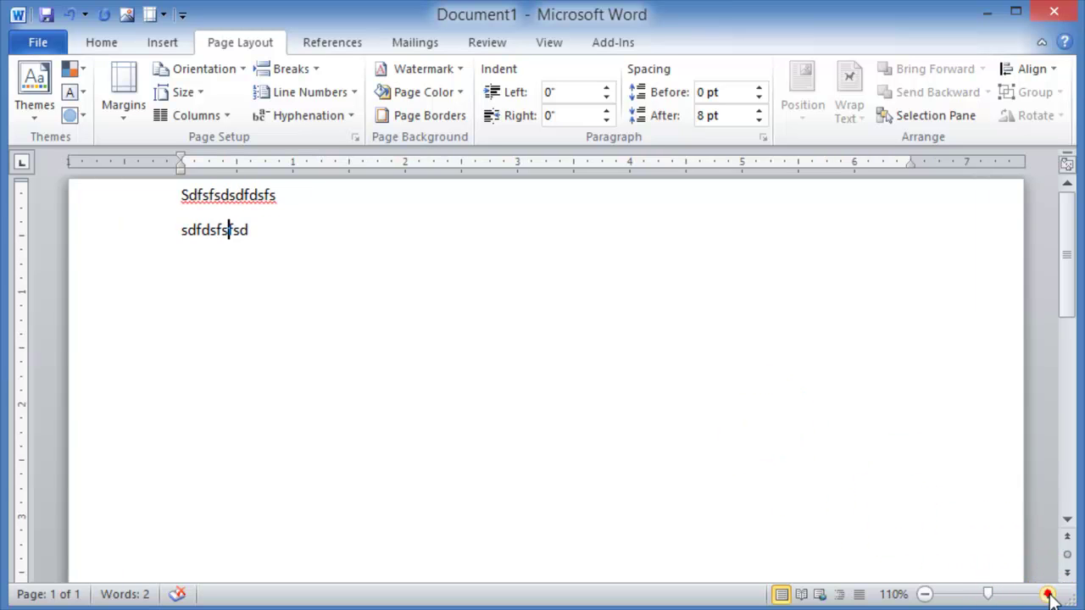
click(1047, 594)
click(1047, 595)
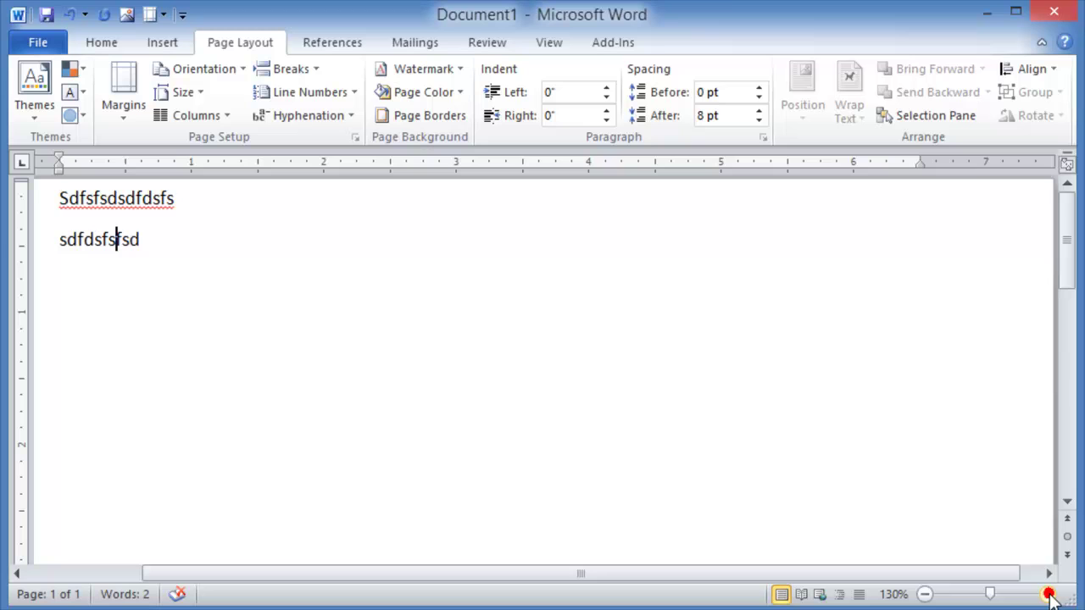
click(925, 594)
click(925, 594)
click(925, 594)
click(101, 42)
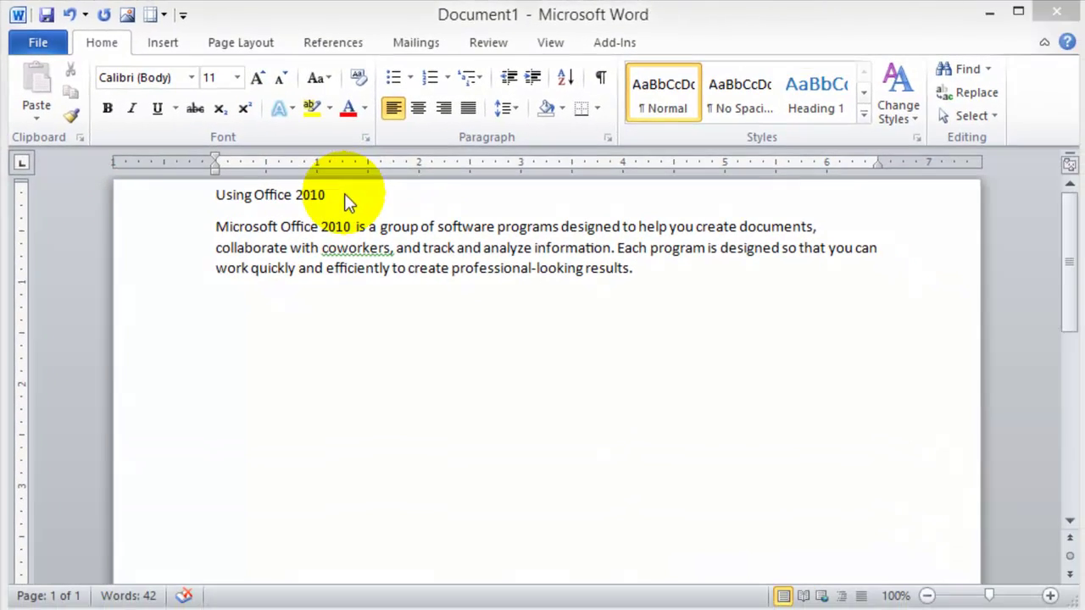
Step: Select the 'Using Office 2010' line and try Grow Font twice, Bold and Underline
click(438, 248)
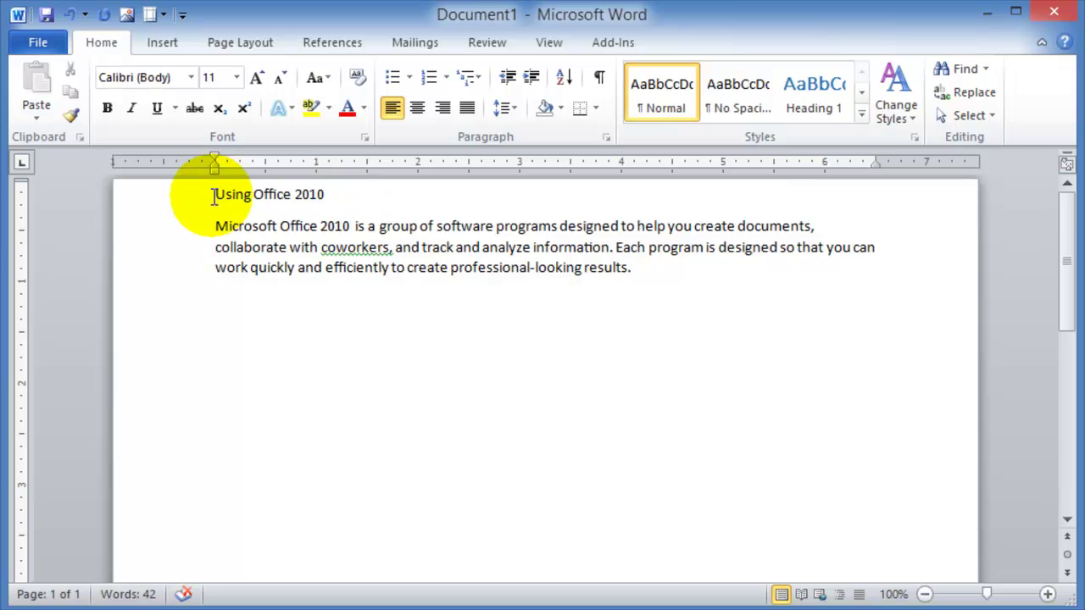
click(326, 195)
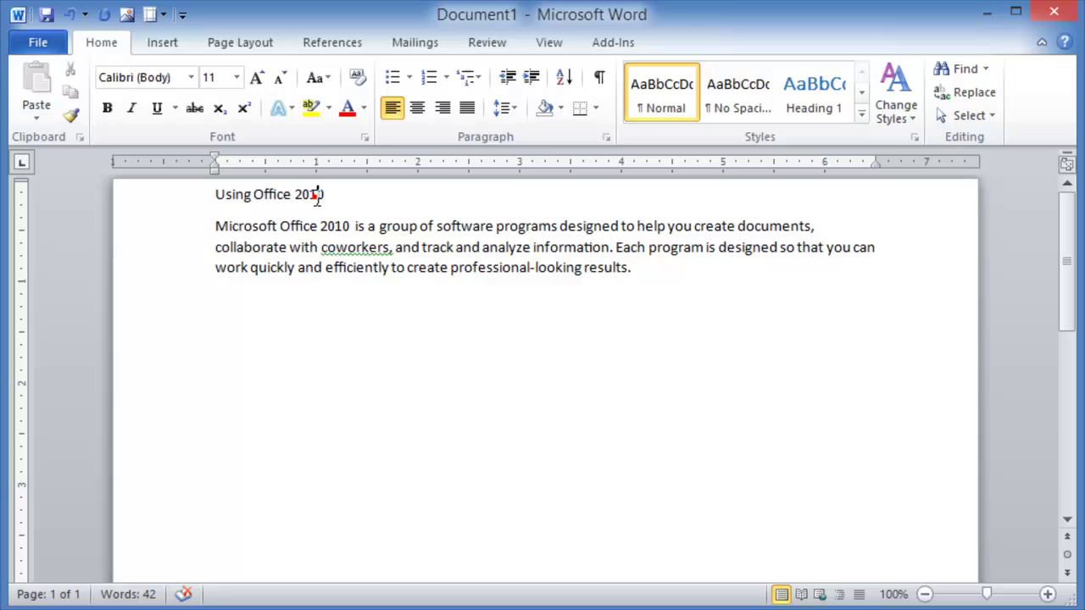
triple_click(283, 194)
click(258, 78)
click(258, 78)
click(258, 78)
click(257, 78)
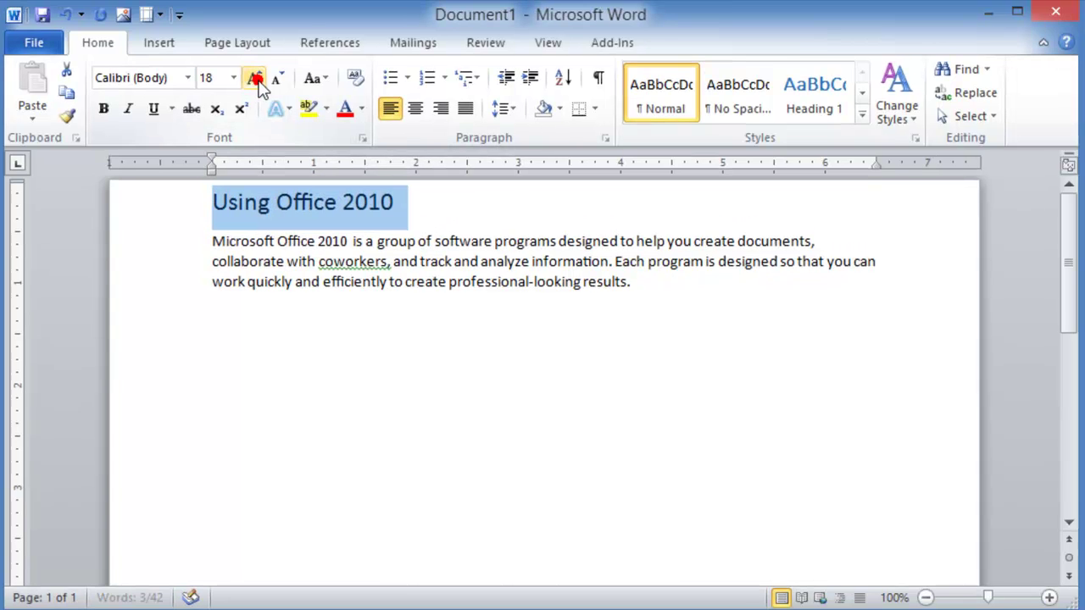
click(1, 138)
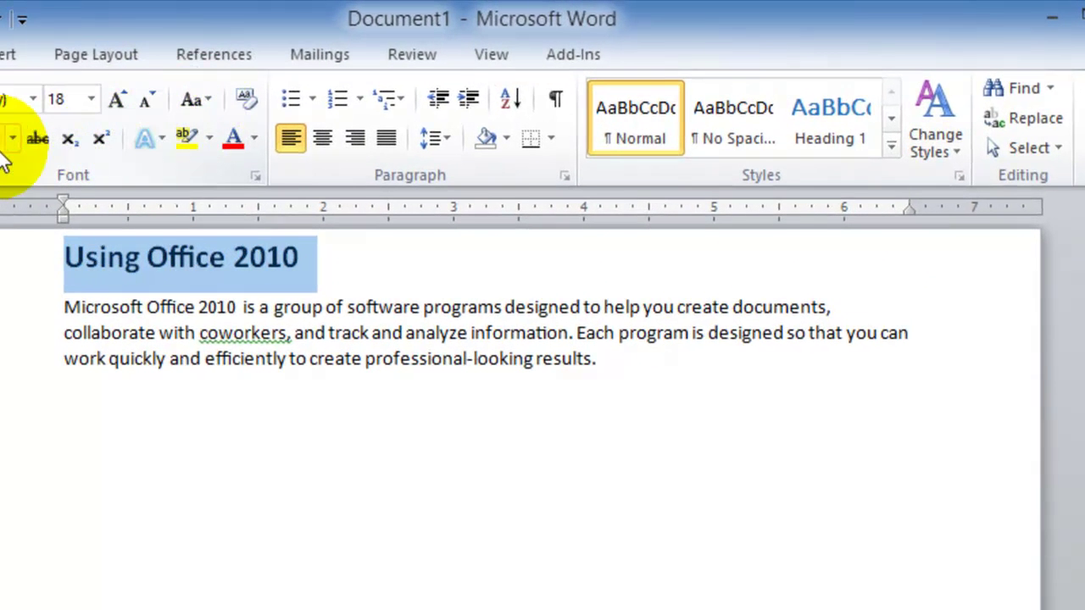
click(3, 139)
click(201, 305)
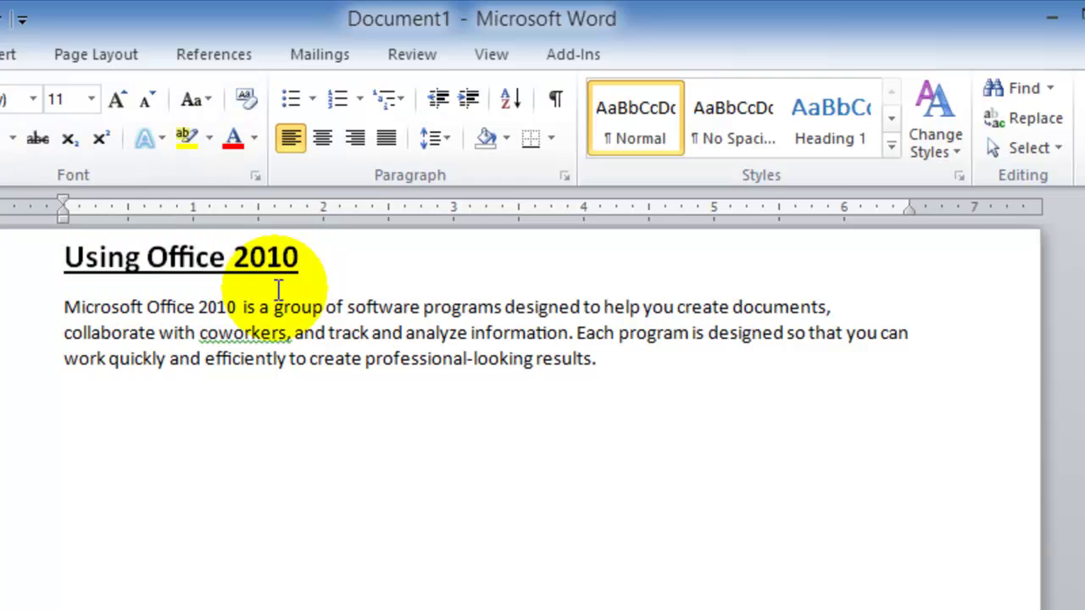
Step: Reselect the heading and apply the Title style from the expanded Quick Styles gallery
drag(34, 257, 341, 253)
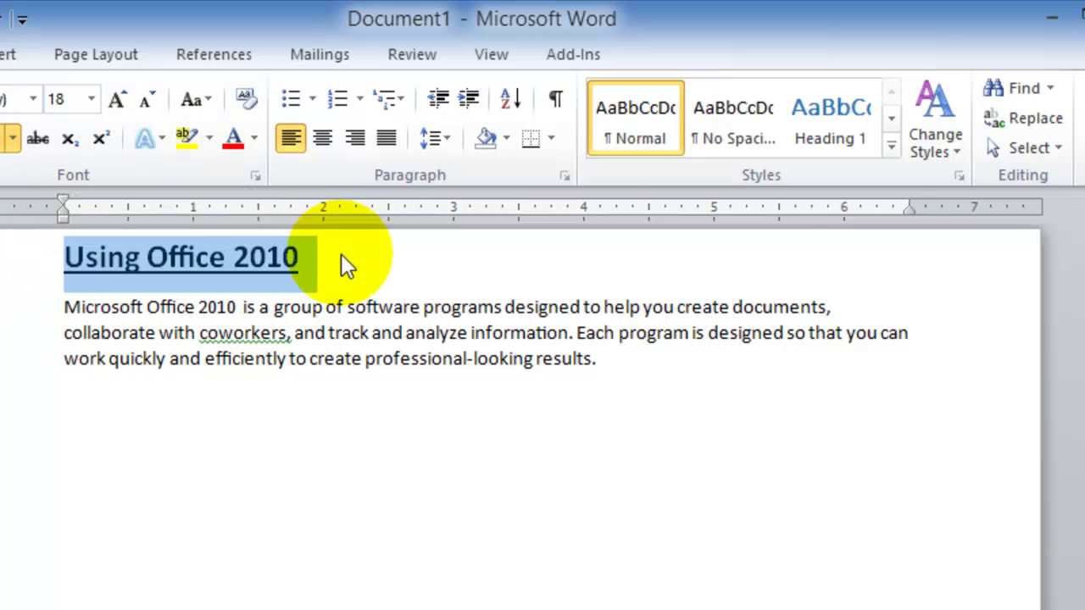
click(893, 146)
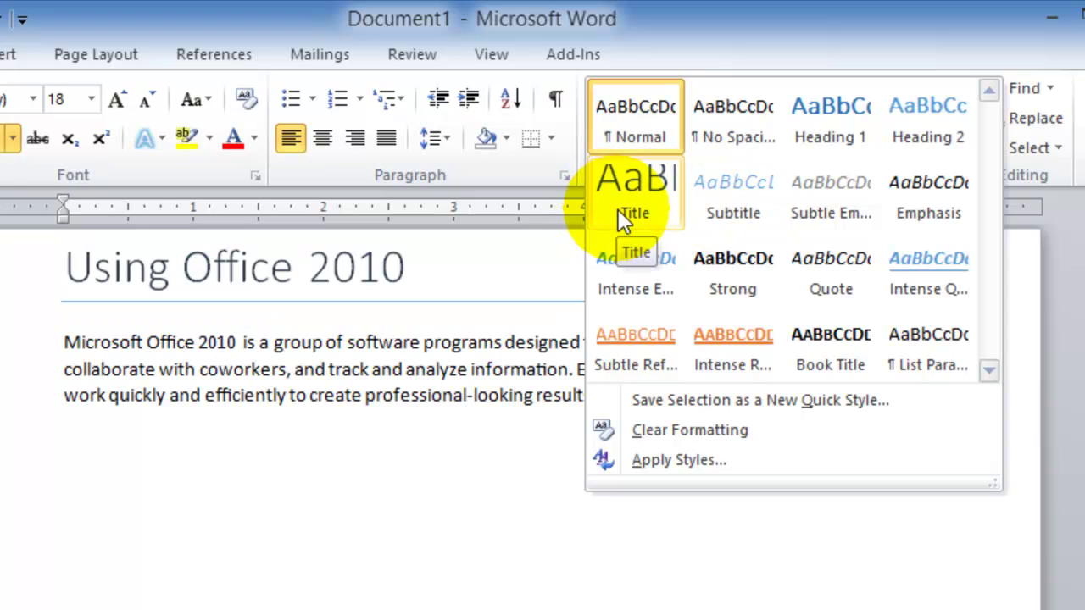
click(637, 204)
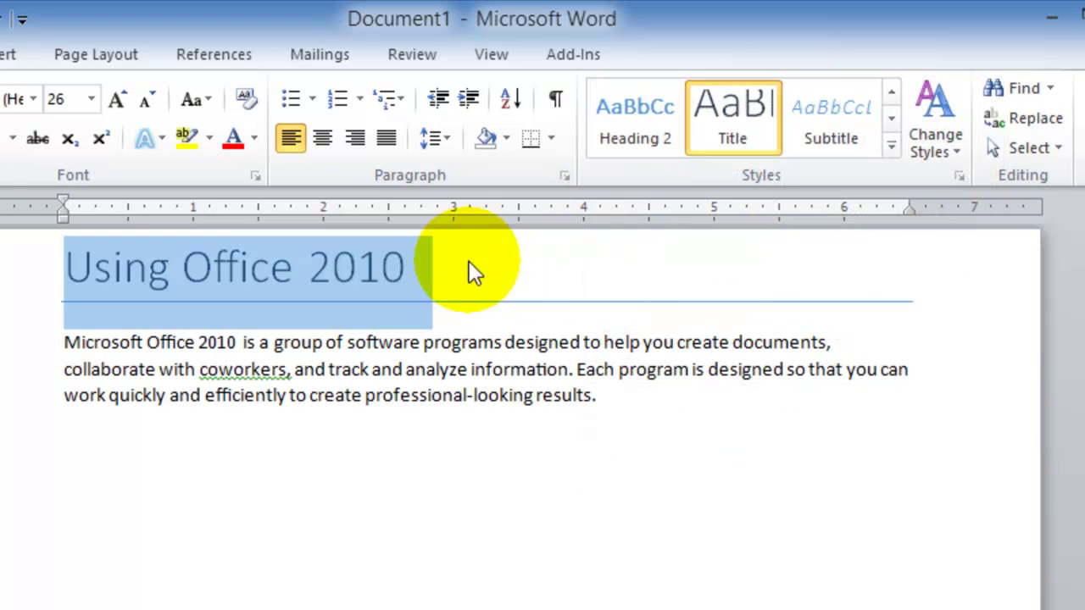
click(458, 283)
click(19, 311)
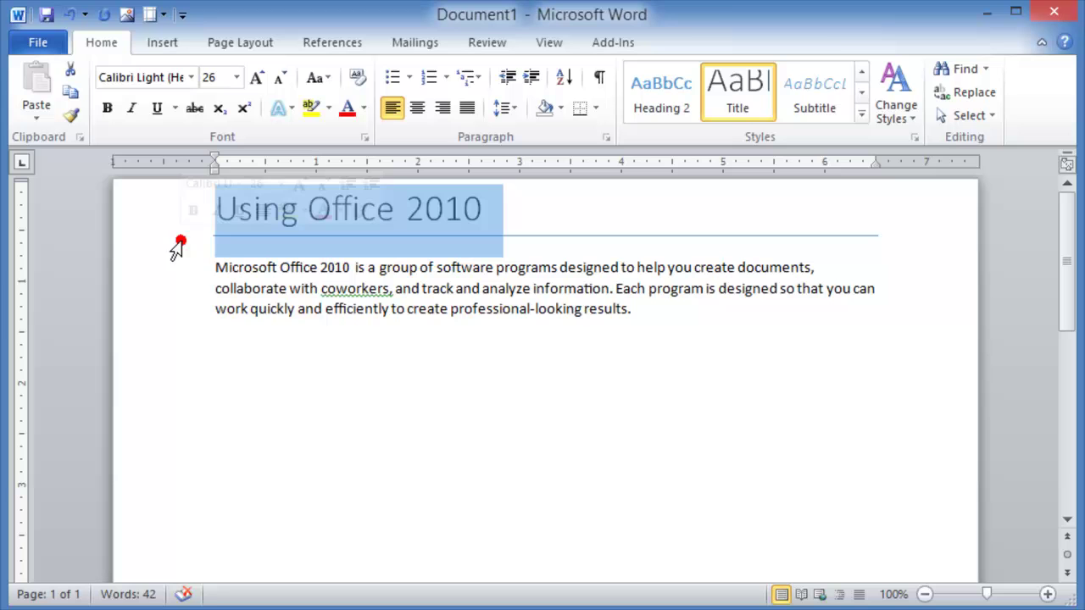
click(217, 288)
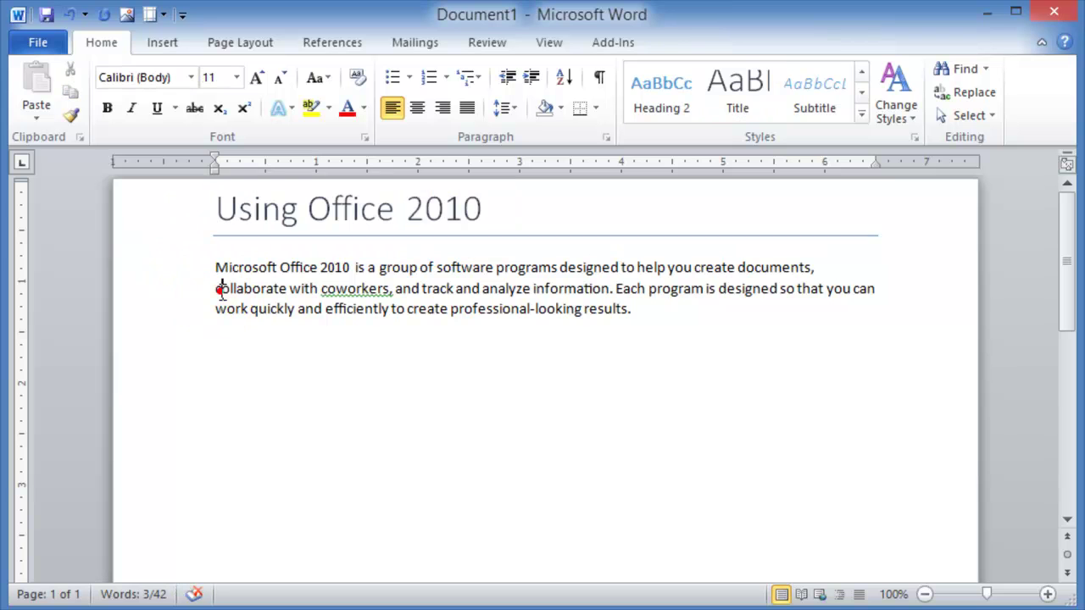
click(458, 560)
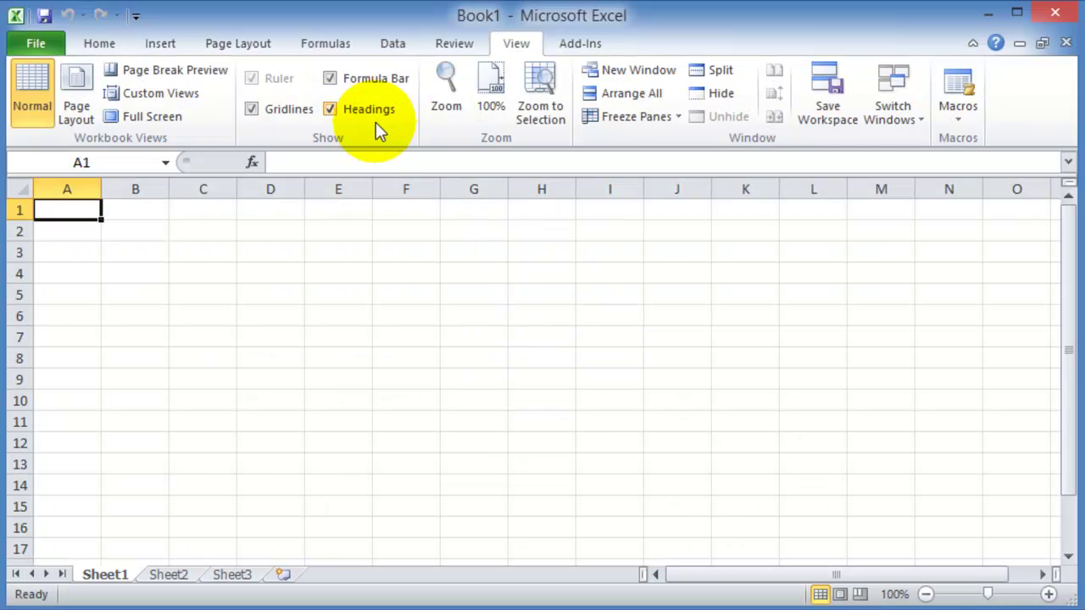
Step: Preview Excel's Conditional Formatting, Format as Table and Cell Styles menus without applying any
click(98, 43)
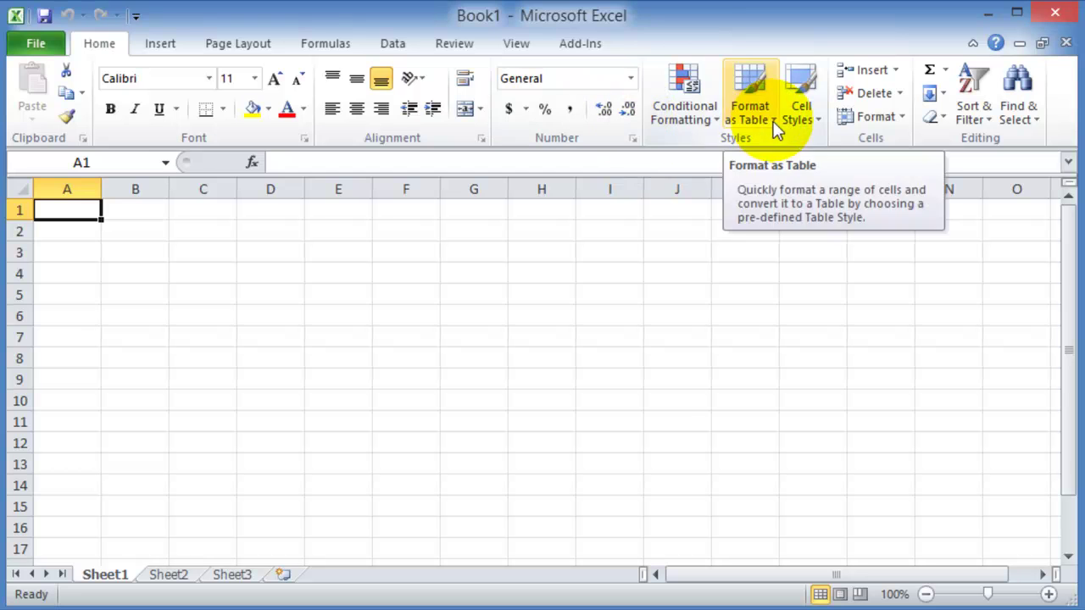
click(716, 122)
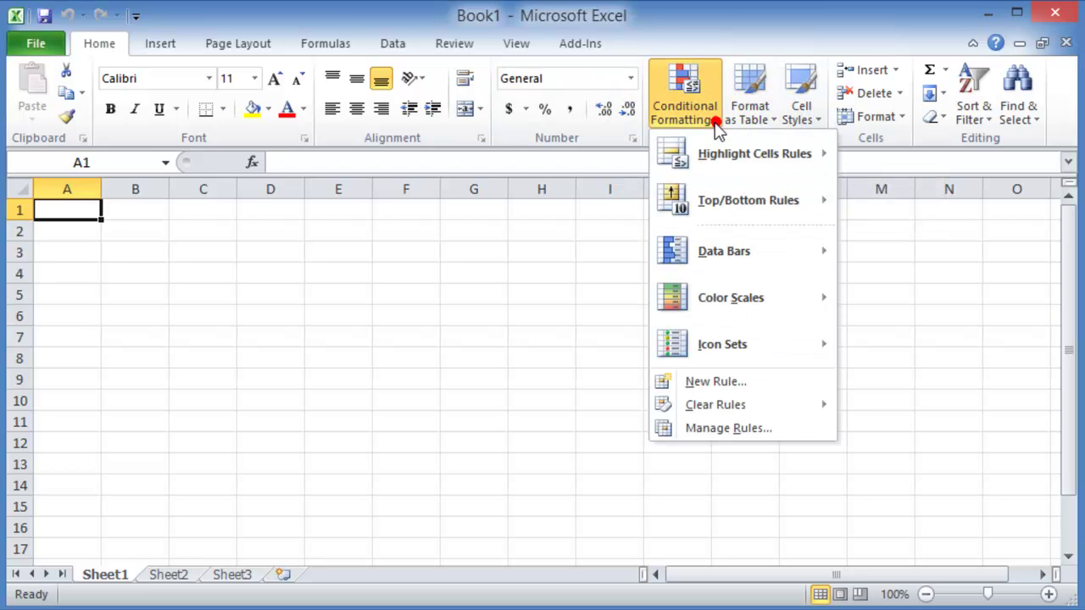
click(770, 119)
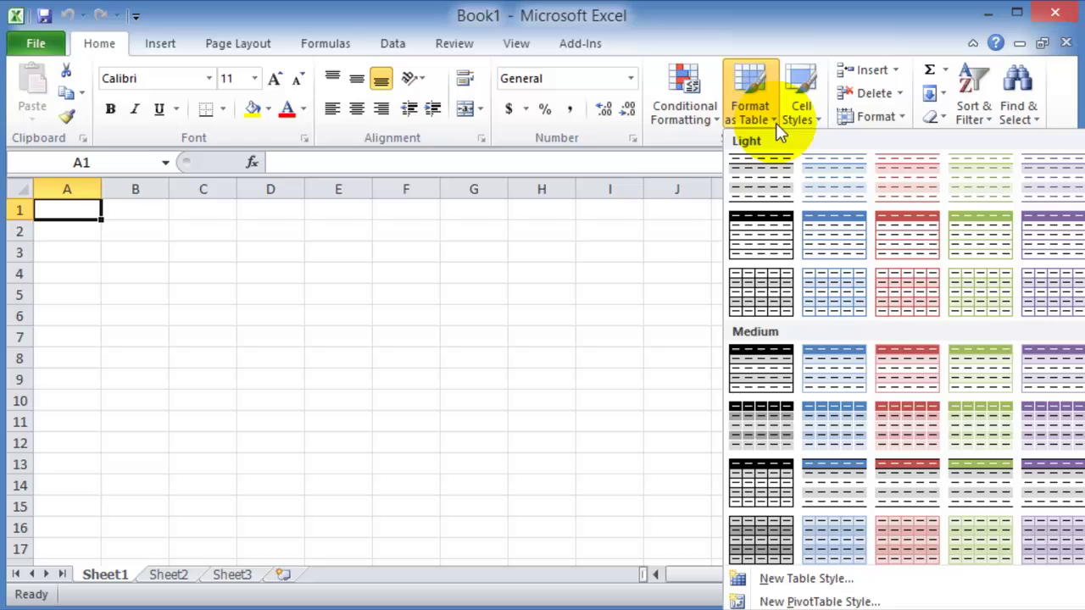
click(822, 121)
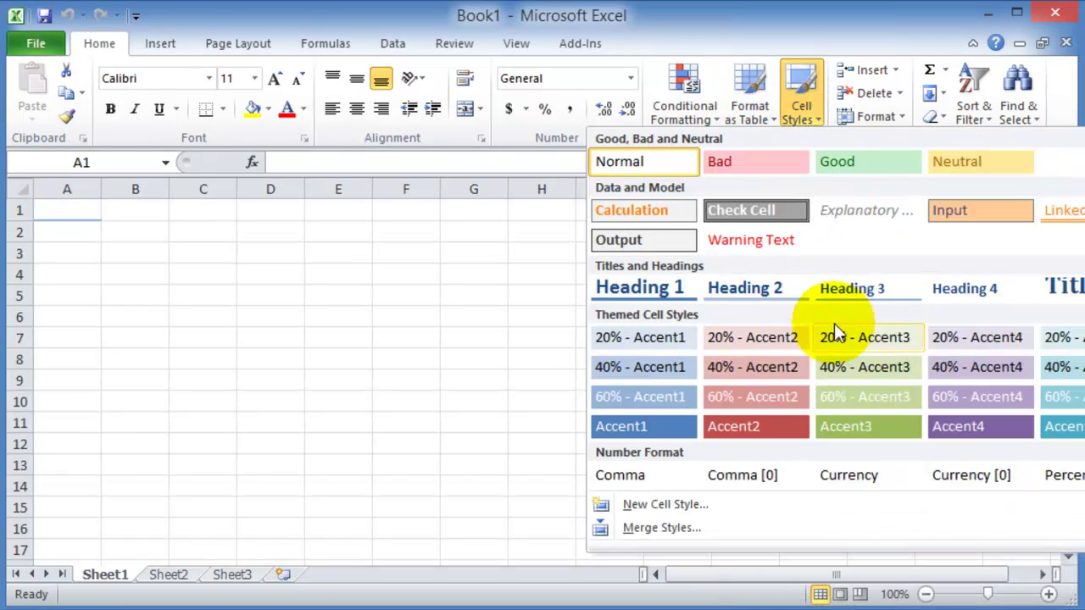
click(392, 375)
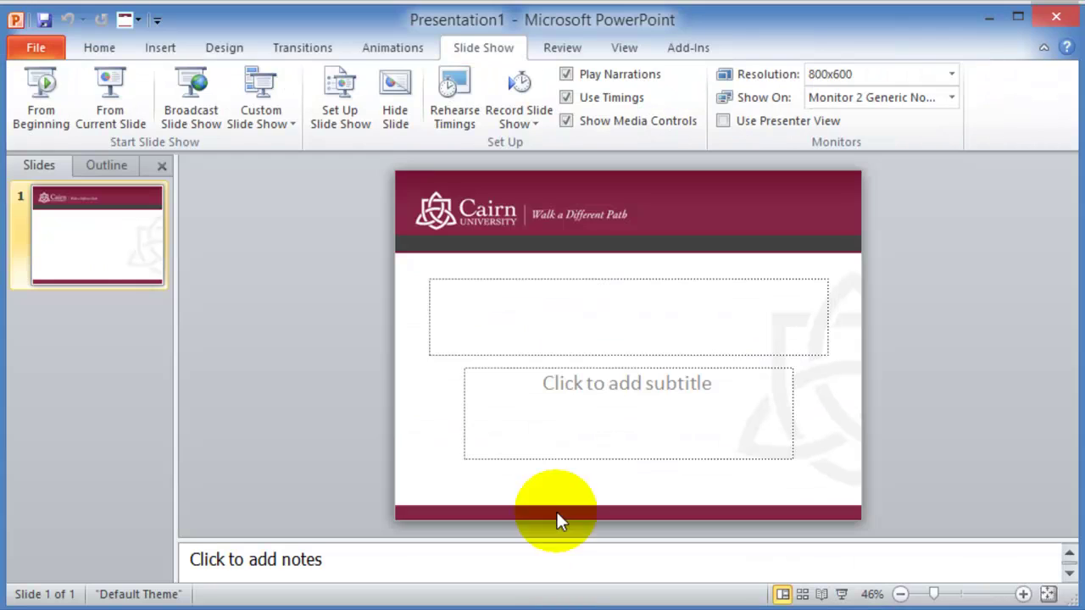
Step: Glance at the Shapes gallery, then type 'Presentation' into the slide's title box
click(102, 49)
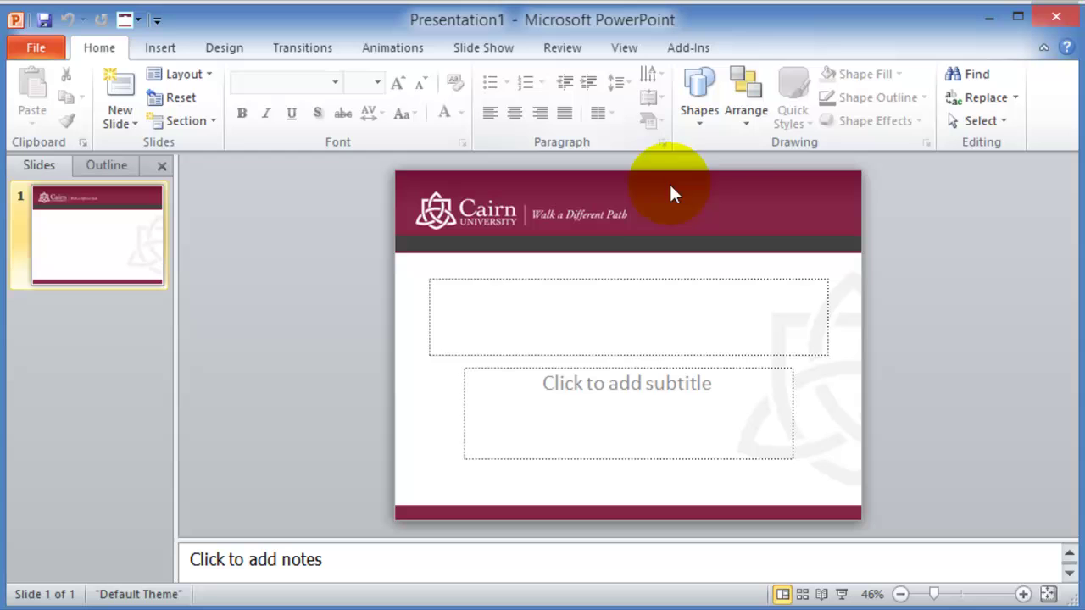
click(697, 120)
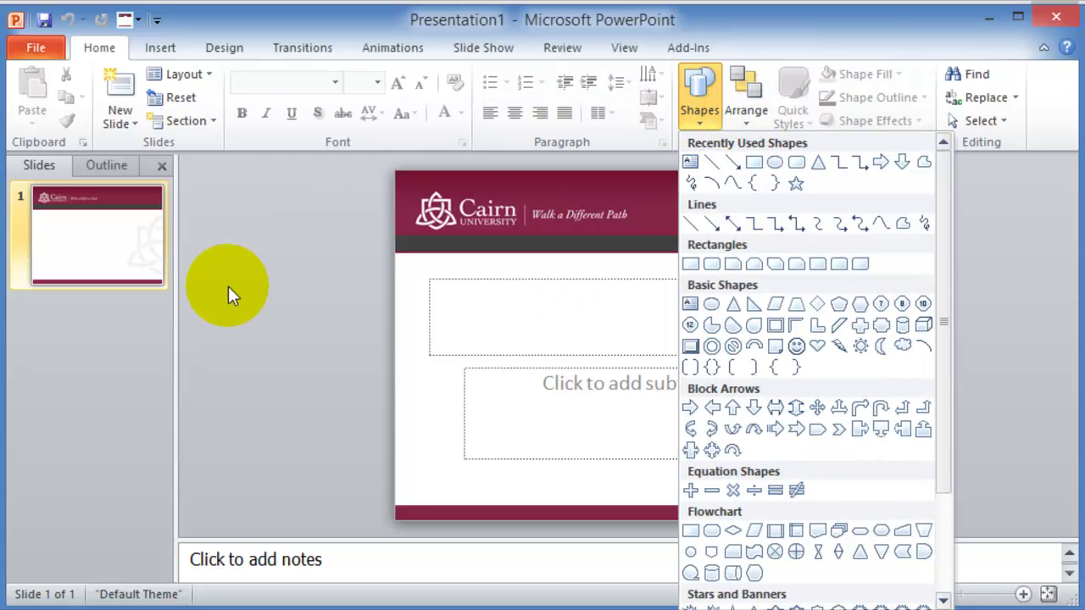
click(279, 288)
click(523, 327)
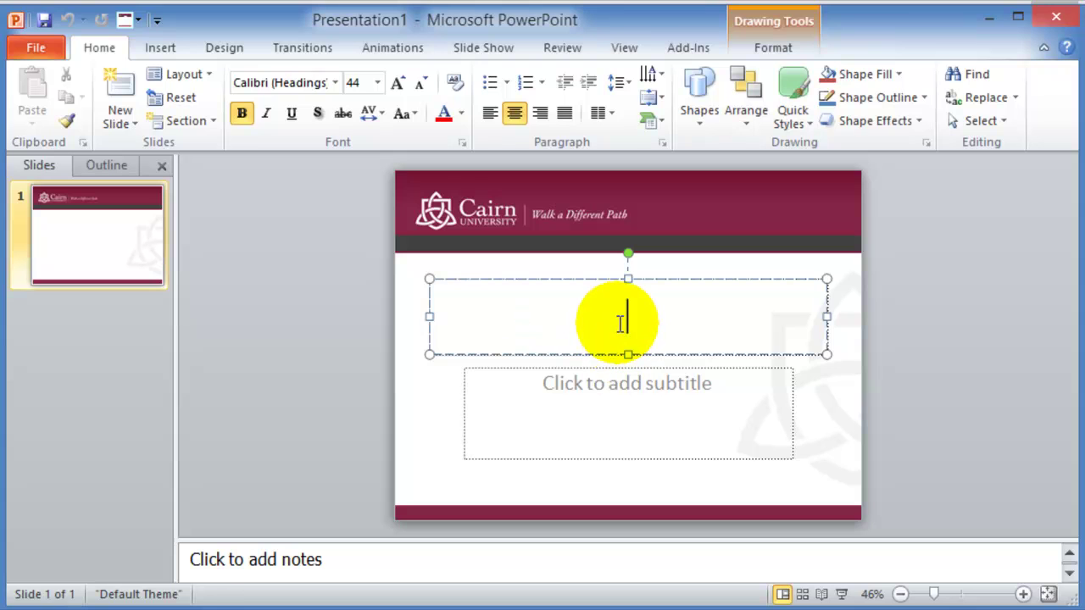
text(Presentation)
Step: Select the title text and apply the red Quick Style to its box
drag(712, 317, 412, 303)
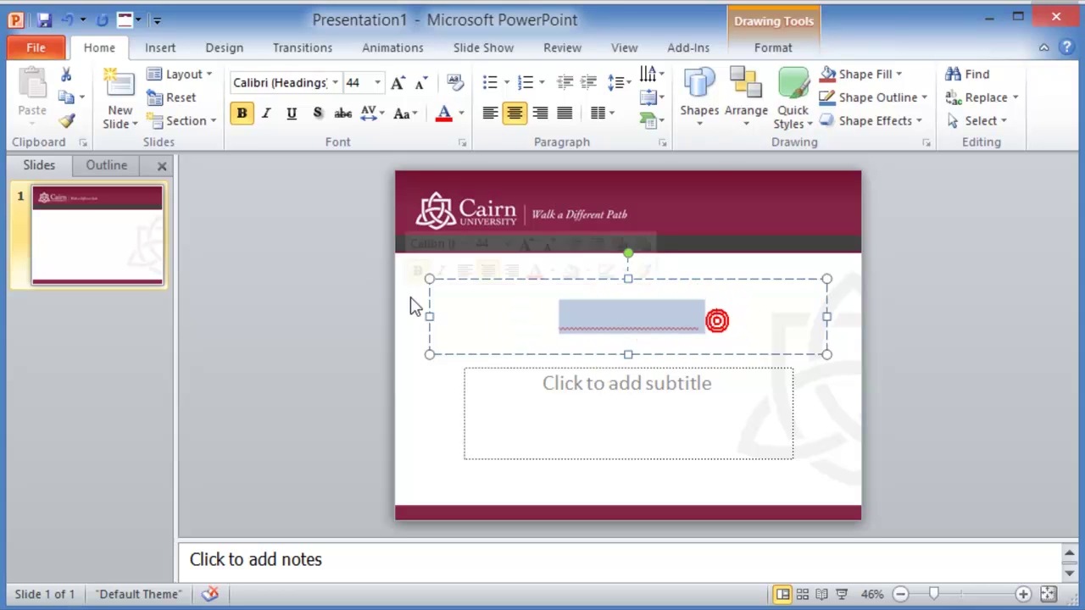
click(787, 123)
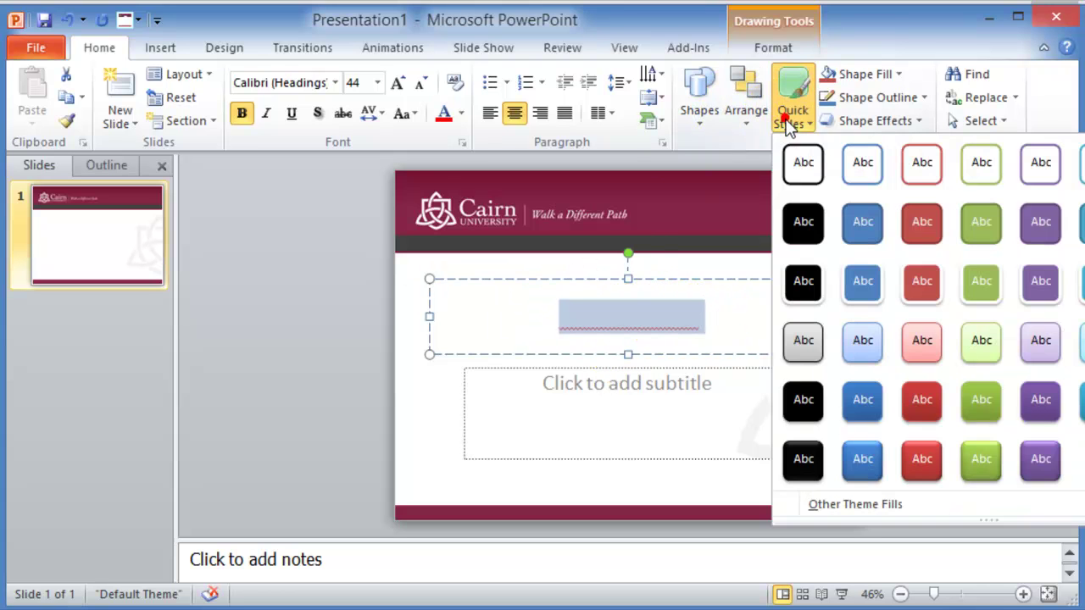
click(931, 229)
click(153, 49)
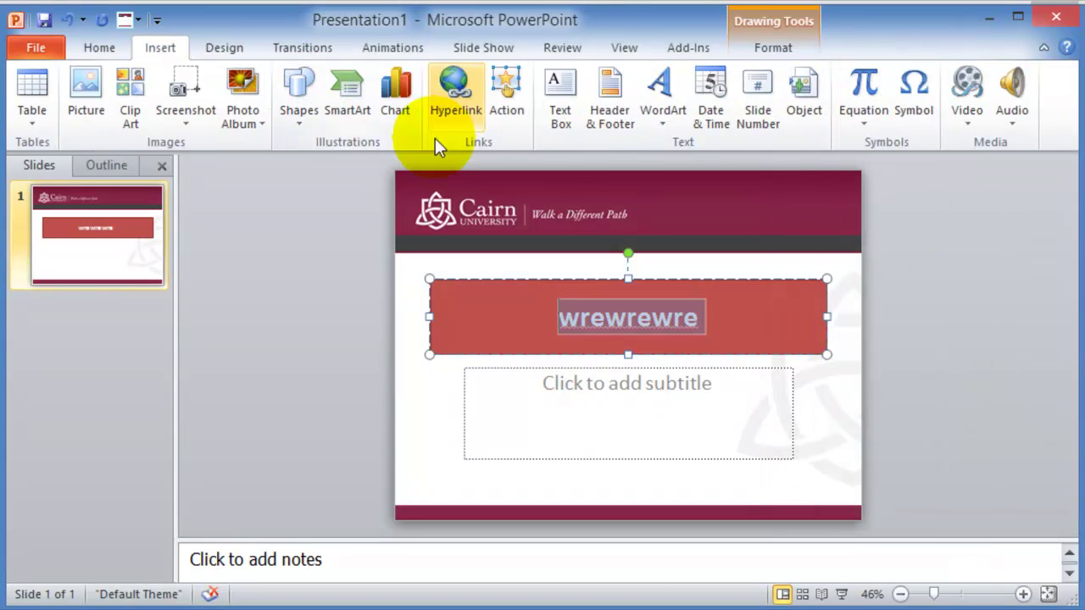
click(559, 407)
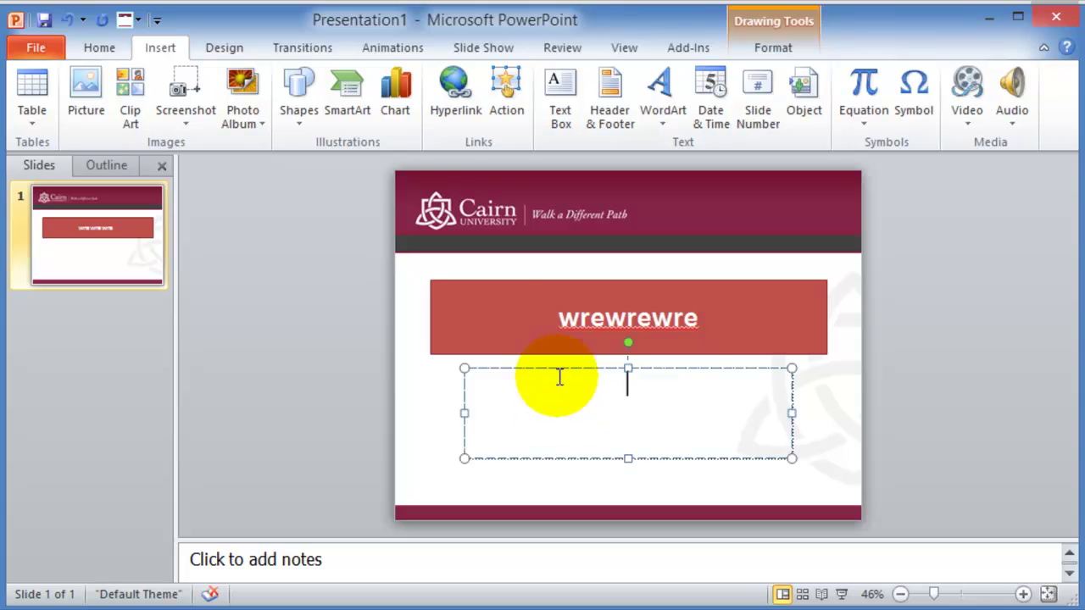
Step: Insert the Getting Started with Technology picture, move it over the subtitle, and apply a framed style
click(85, 106)
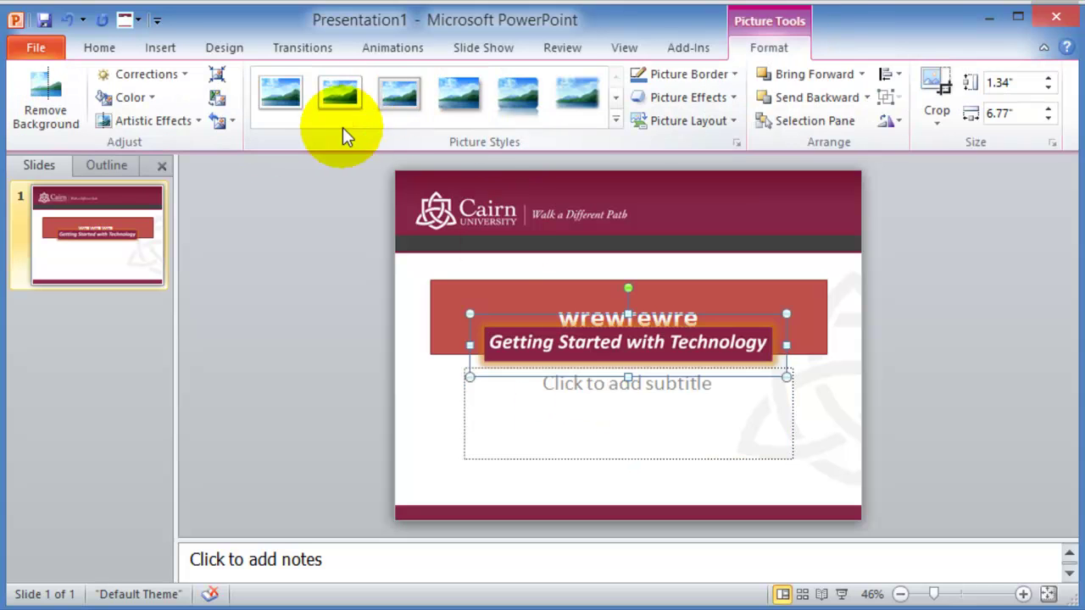
drag(612, 343, 627, 429)
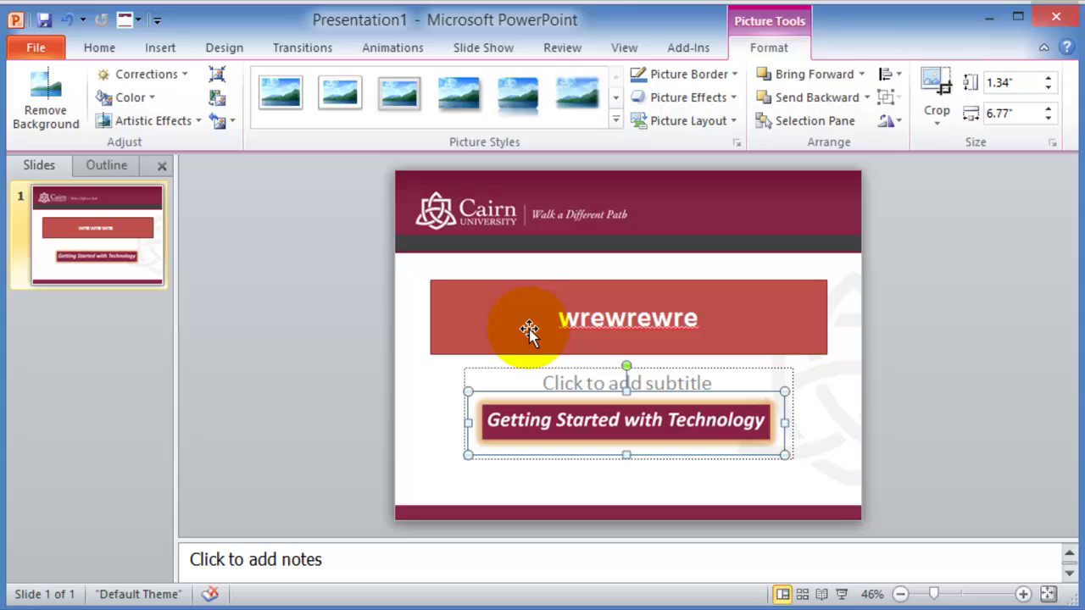
click(500, 108)
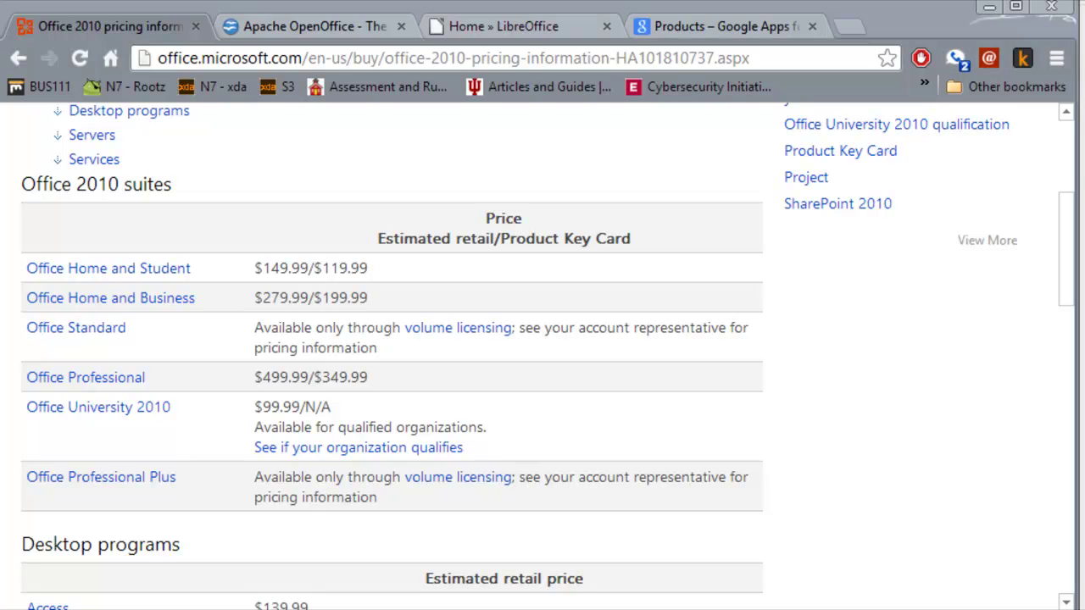
click(268, 215)
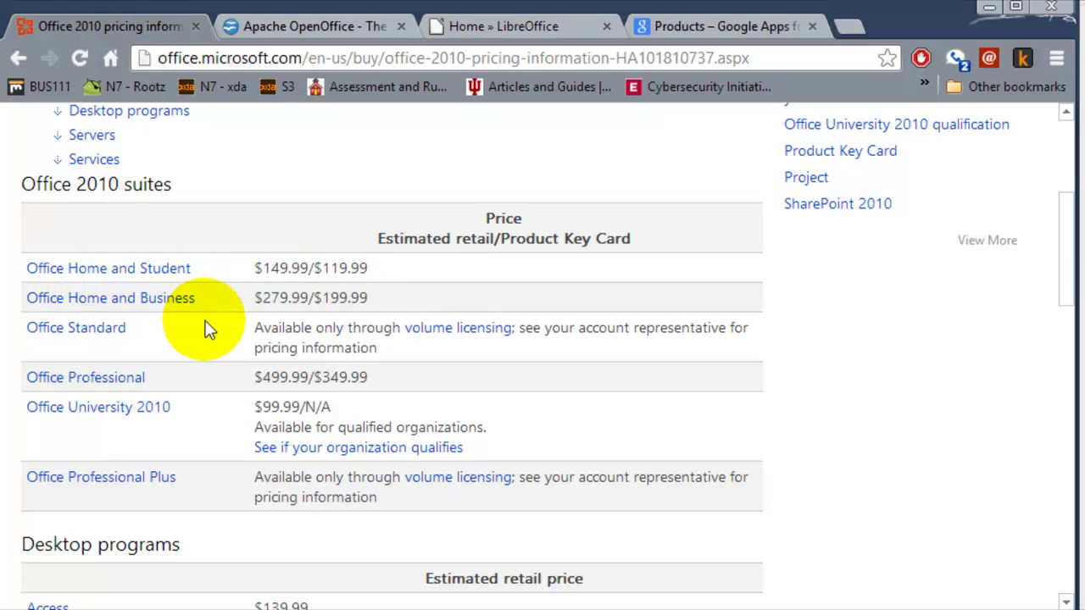
Step: Browse the Office Home and Student and Office Home and Business product pages, returning to the pricing page
click(131, 272)
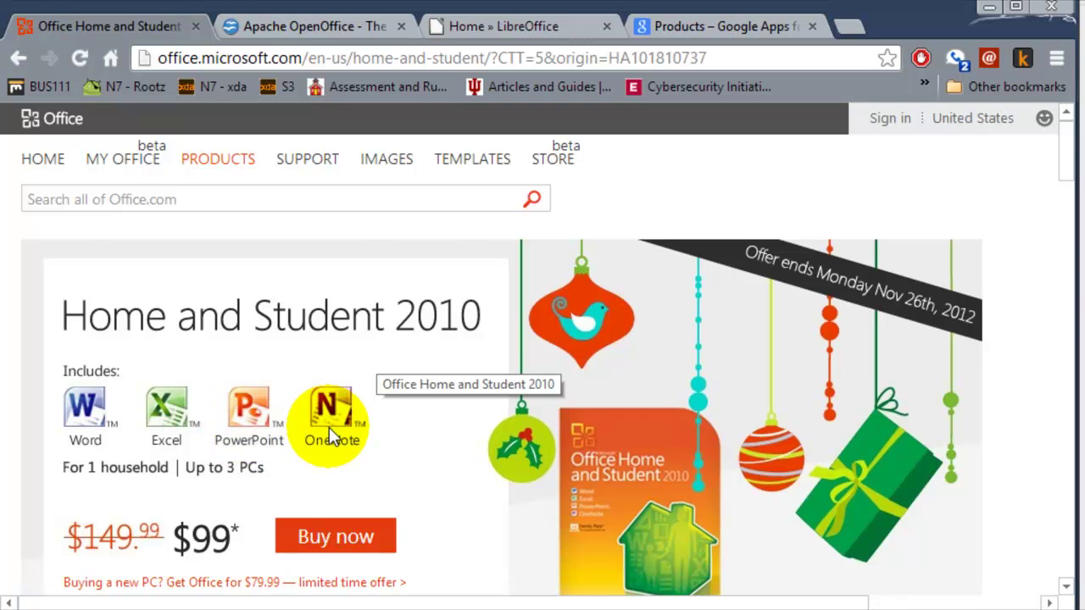
key(alt+Left)
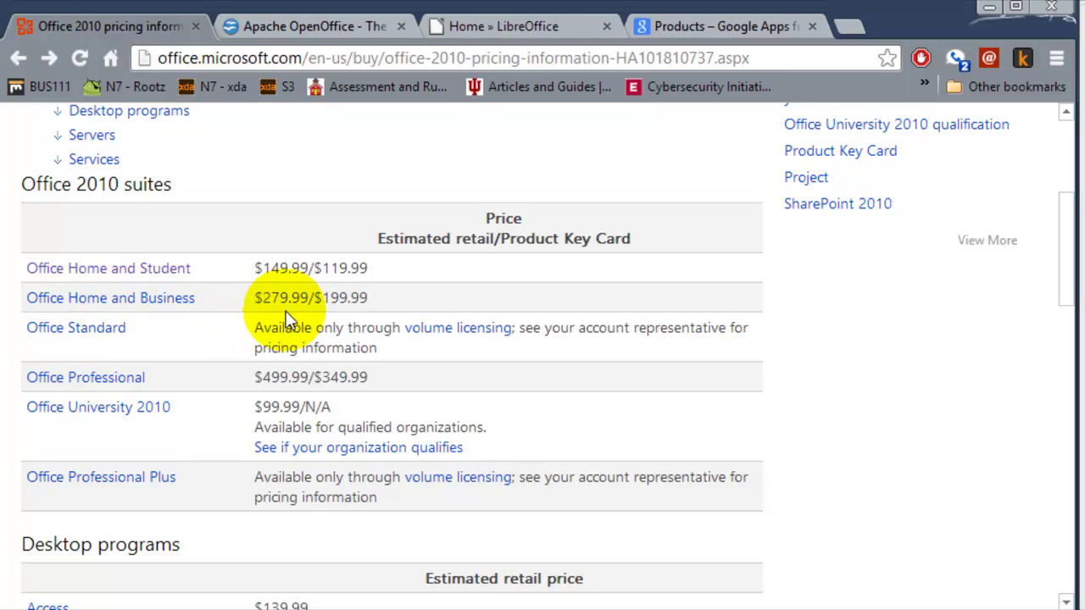
click(161, 305)
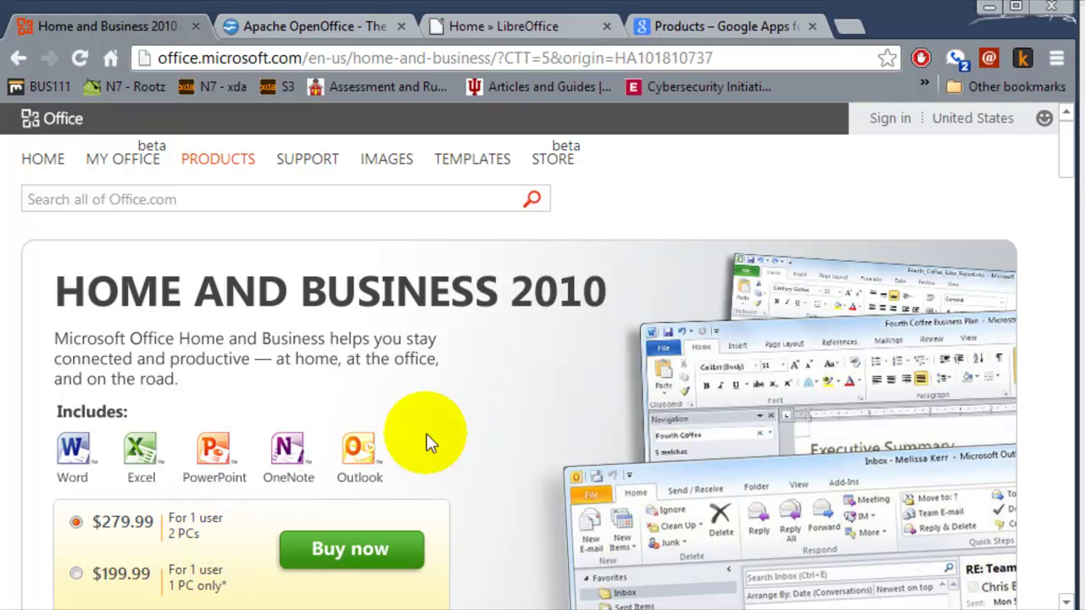
click(291, 556)
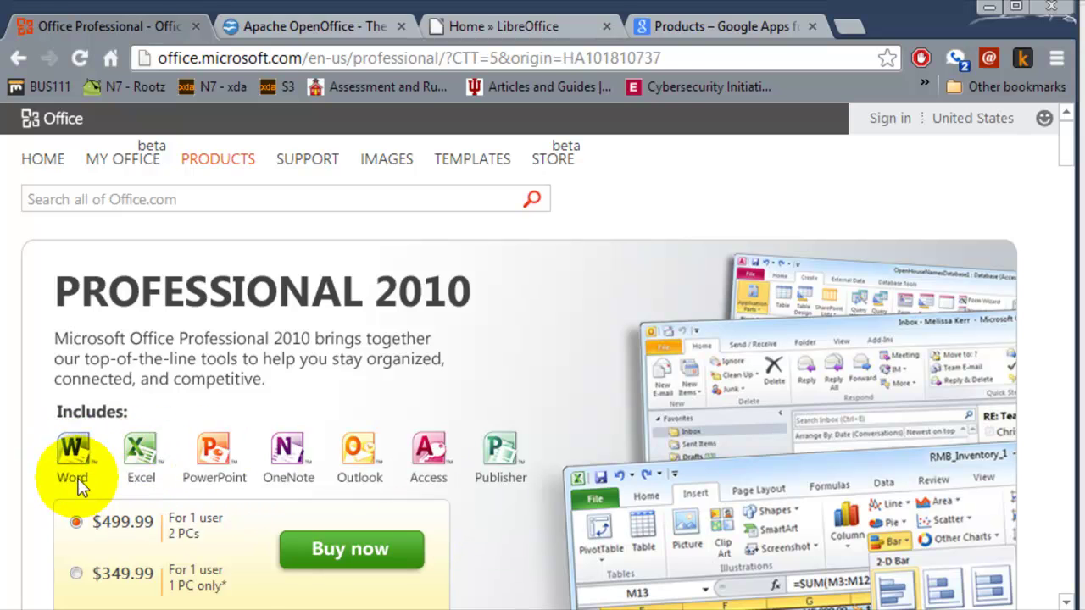
Step: Revisit the Office Professional 2010 page, then scroll down to the Office 2010 suites price table
key(alt+Left)
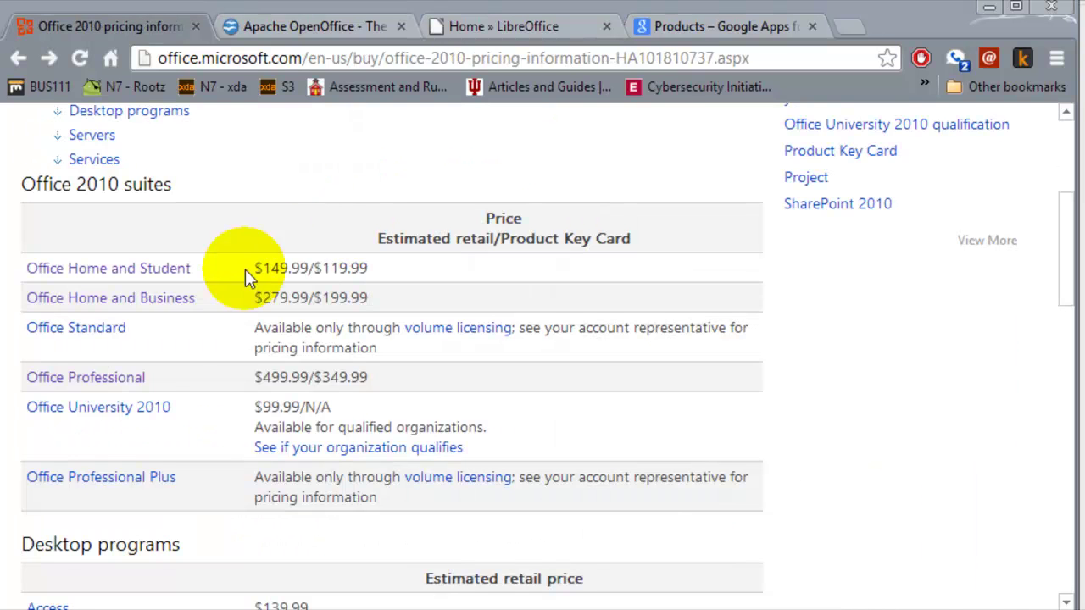
click(113, 383)
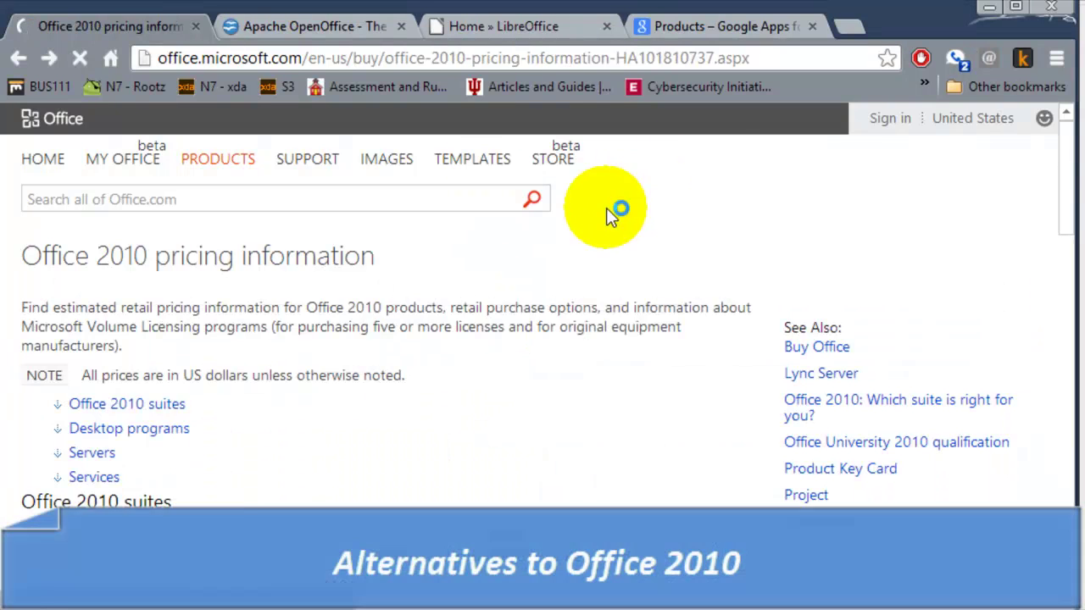
scroll(606, 207, down, 4)
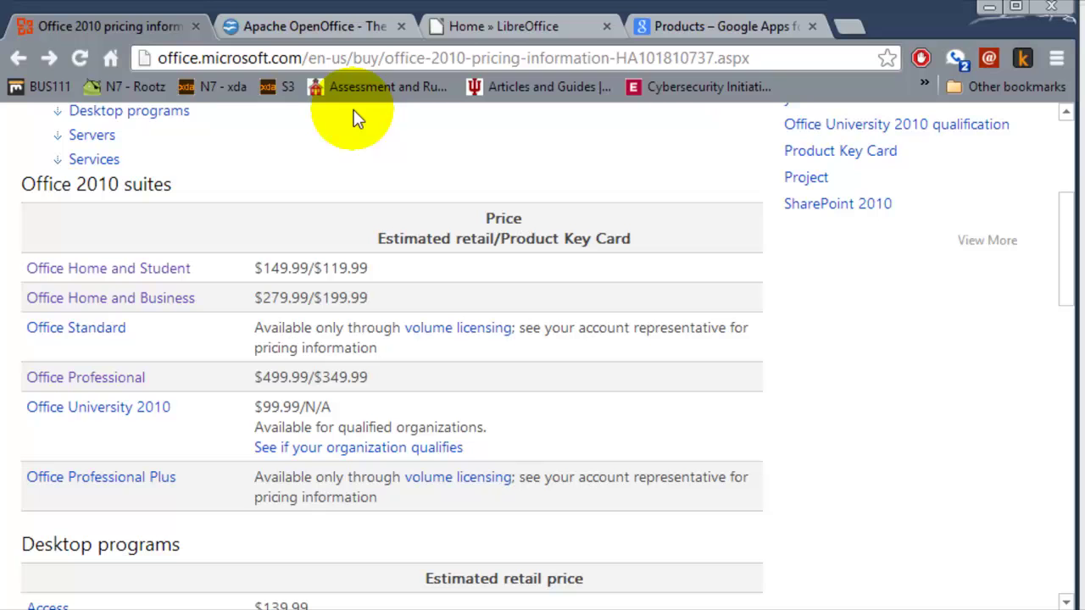
click(301, 34)
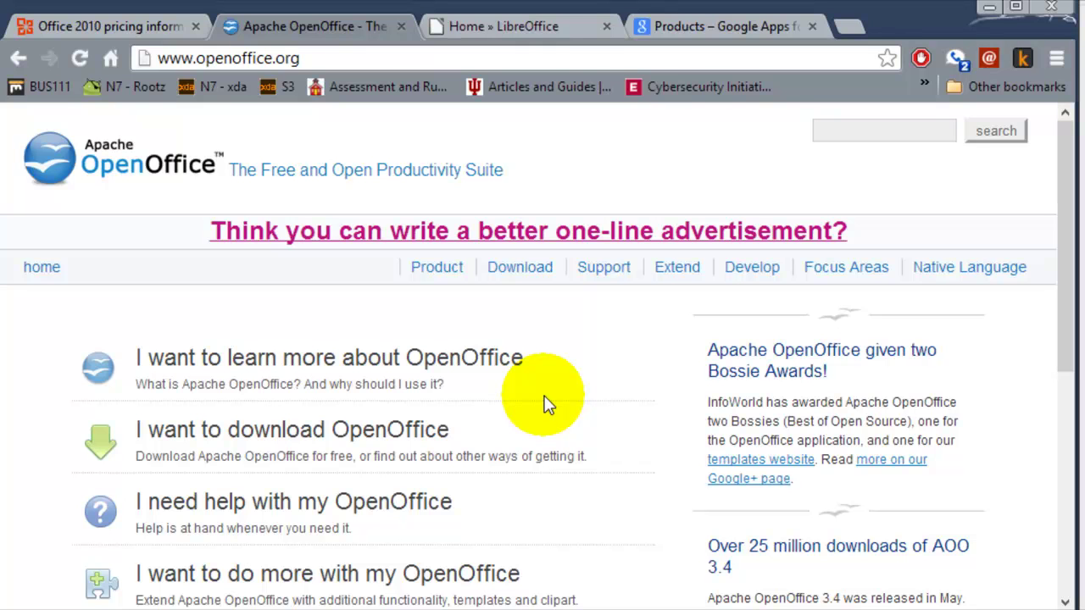
Step: Show the LibreOffice home page and scroll to its six free applications, including Writer, Calc and Impress
click(480, 30)
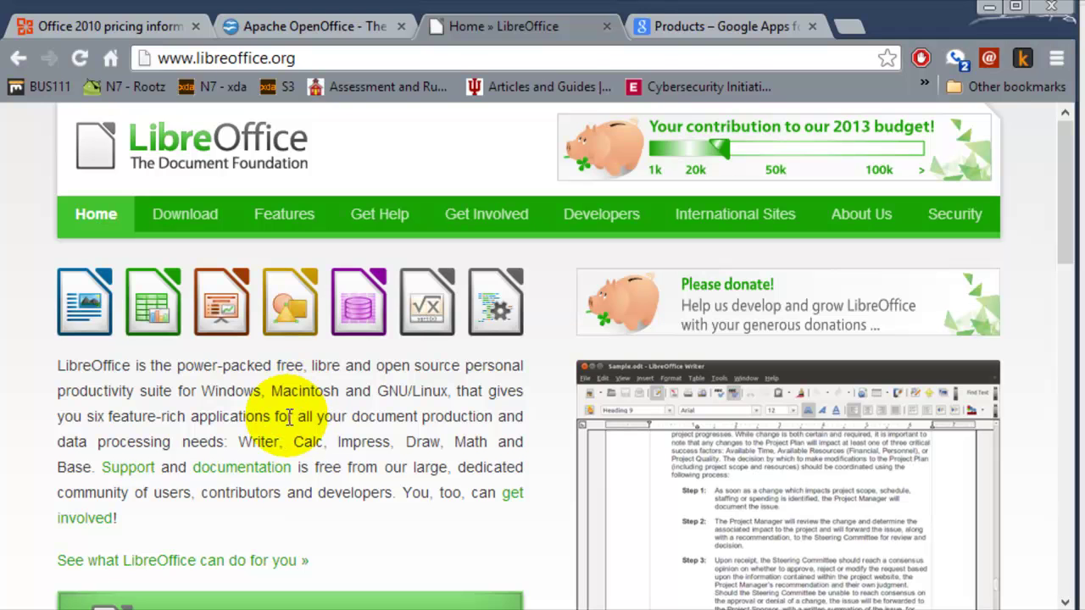
scroll(298, 412, down, 1)
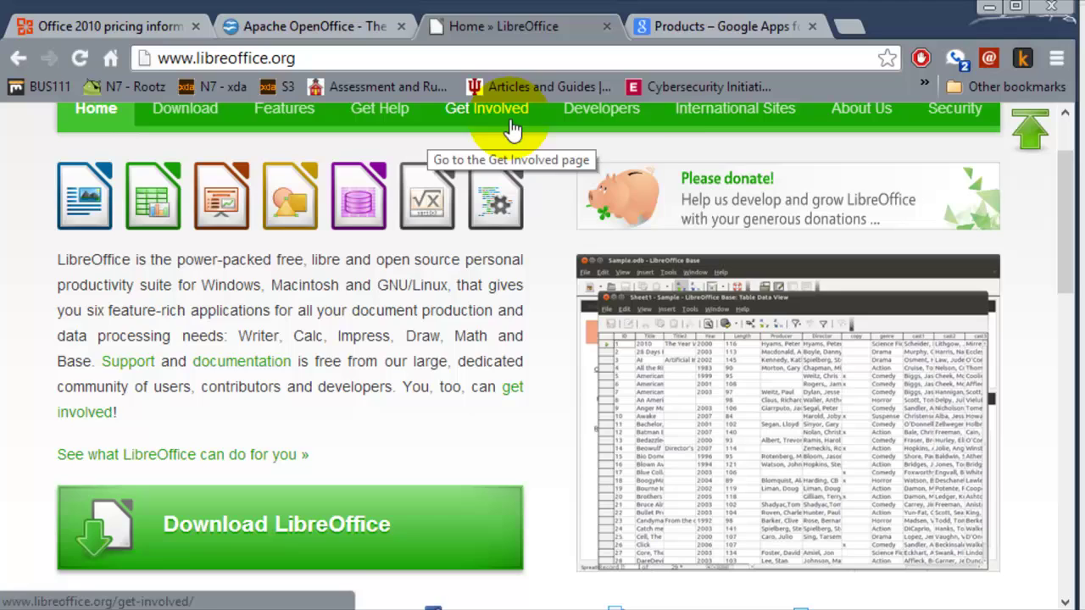
Step: Show the Google Apps for Work products page listing Gmail, Calendar, Drive, Docs, Sheets and Slides
click(691, 32)
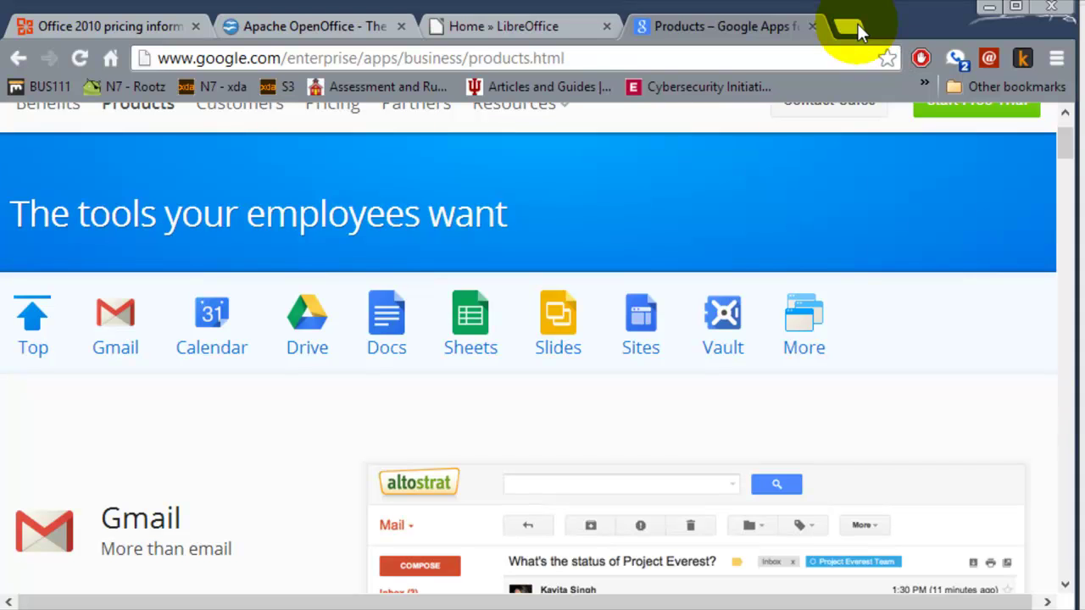
click(80, 216)
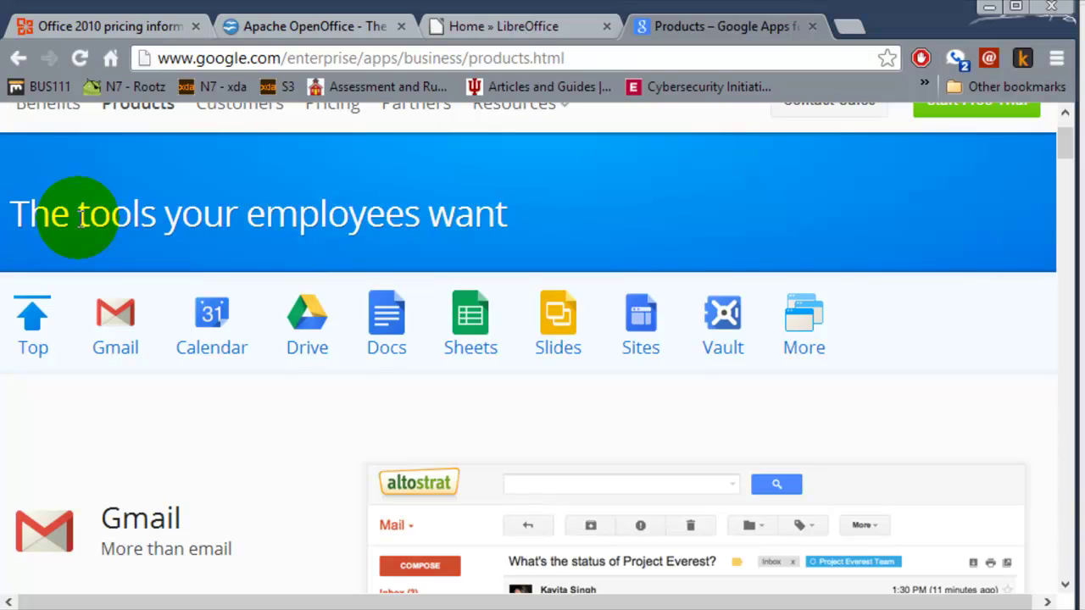